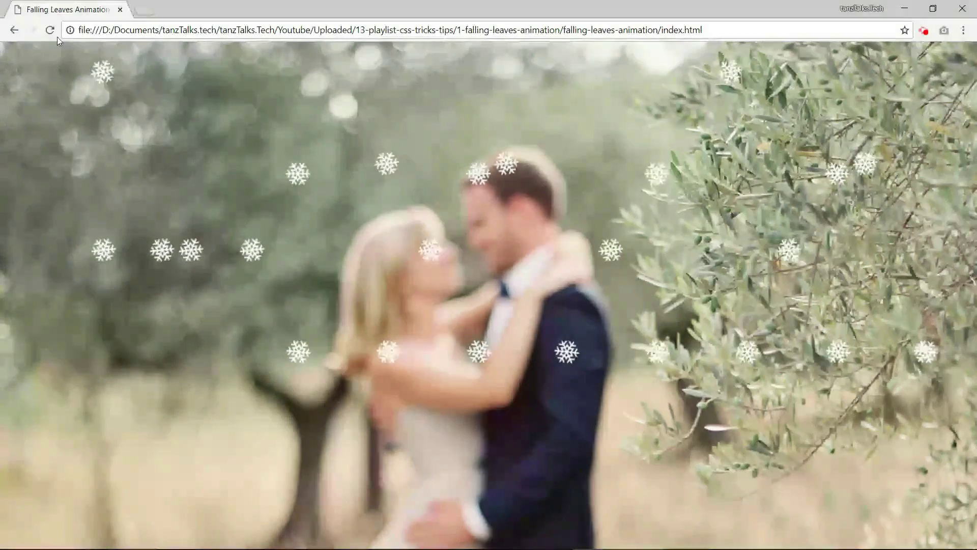
- Reload the finished falling-leaves demo page in Chrome to replay the animation
left_click(55, 34)
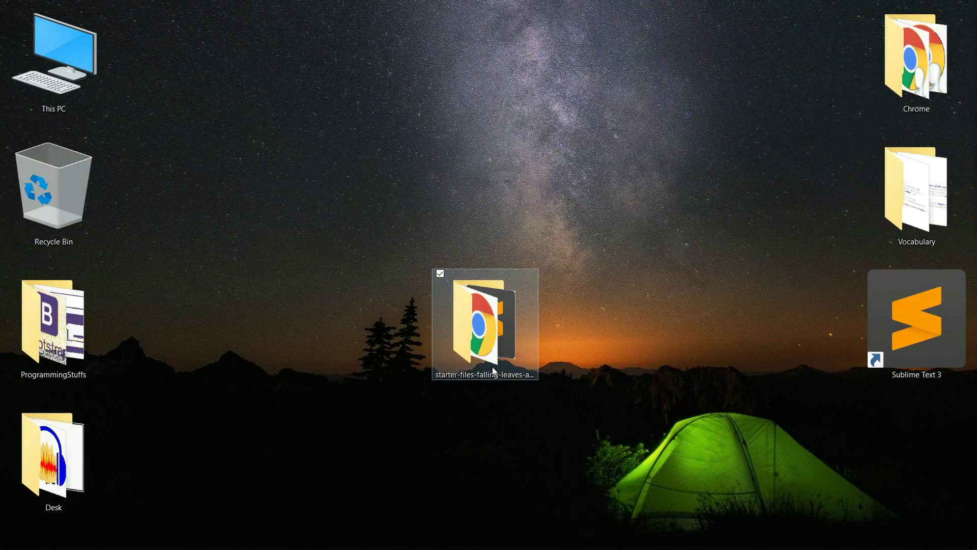
- Open the starter-files folder, inspect the img folder, and list open-with apps for index.html
double_click(493, 371)
left_click_drag(663, 21, 540, 41)
double_click(378, 161)
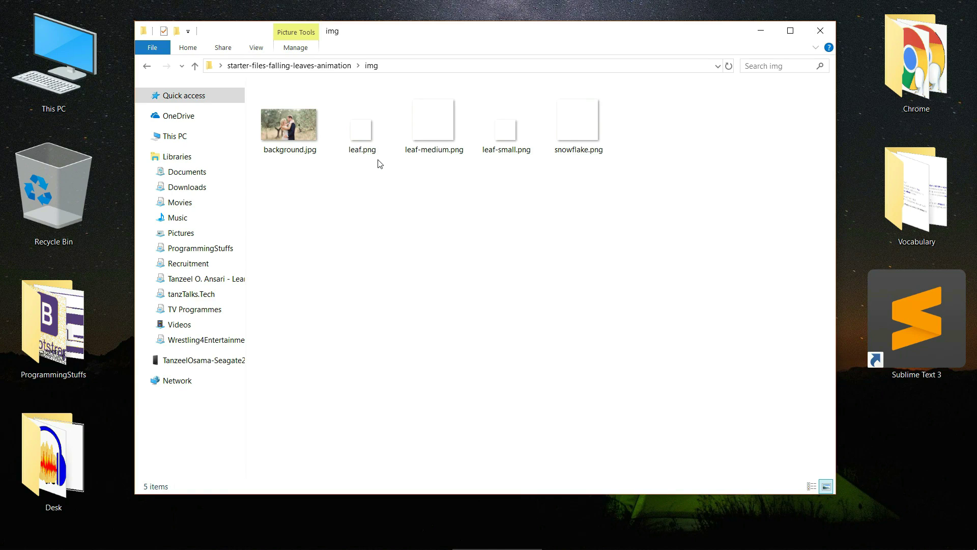
left_click(336, 66)
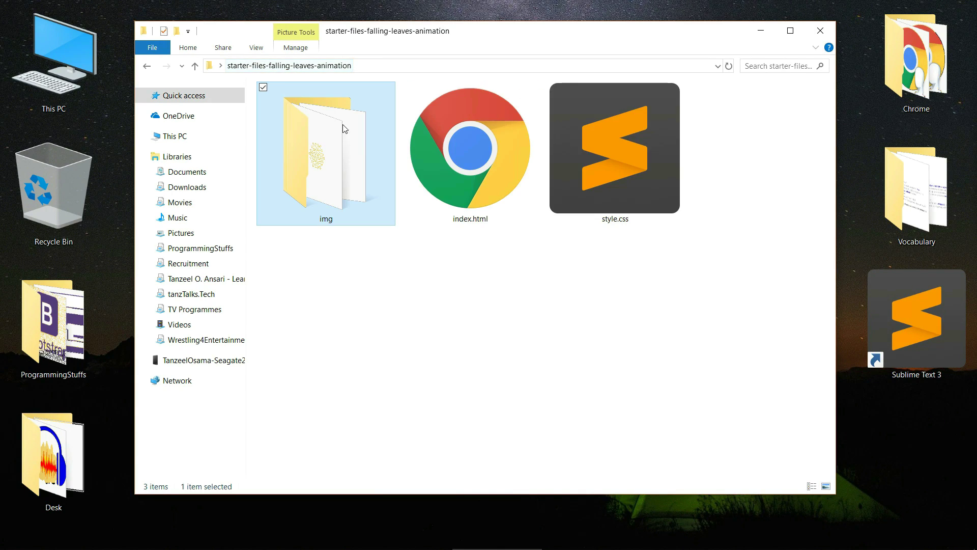
right_click(476, 196)
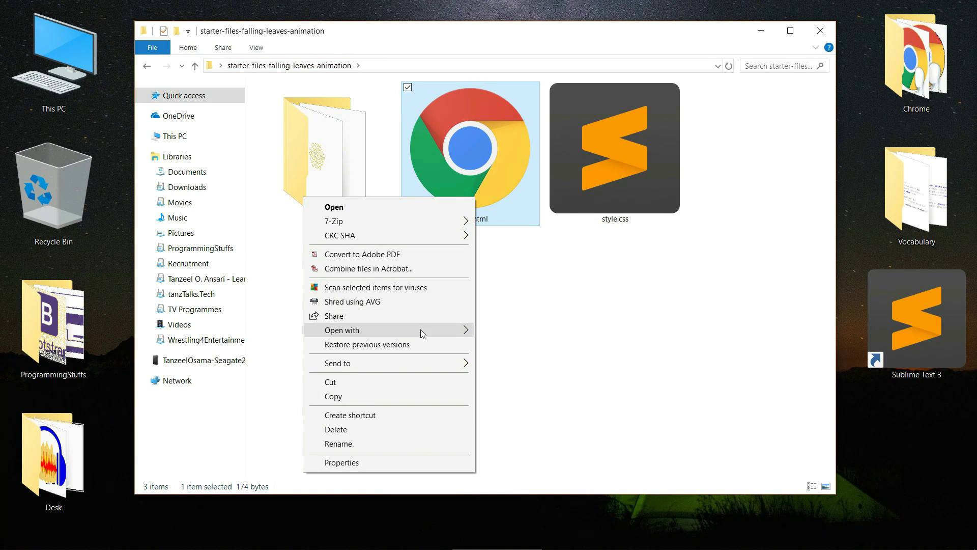
mouse_move(389, 330)
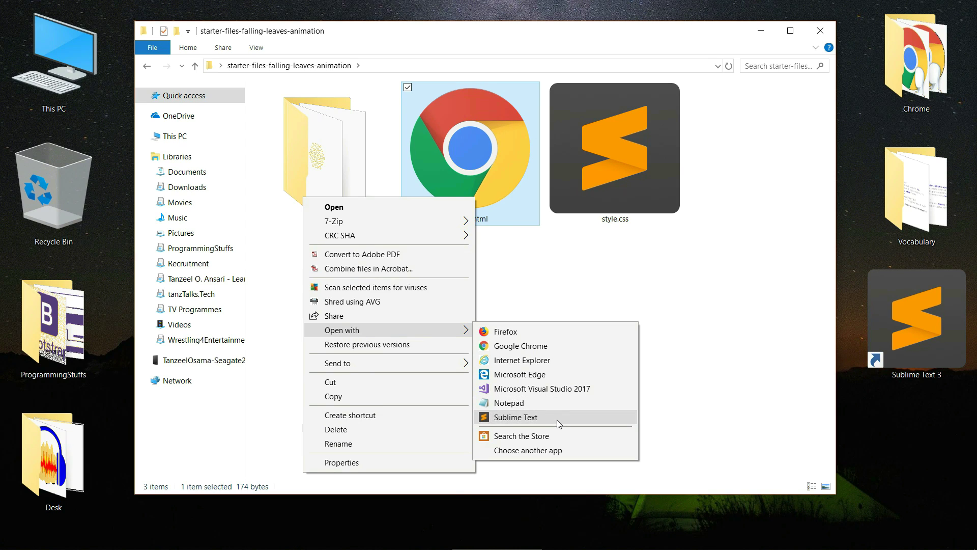
- Open index.html and style.css in Sublime Text and maximize the editor
left_click(557, 419)
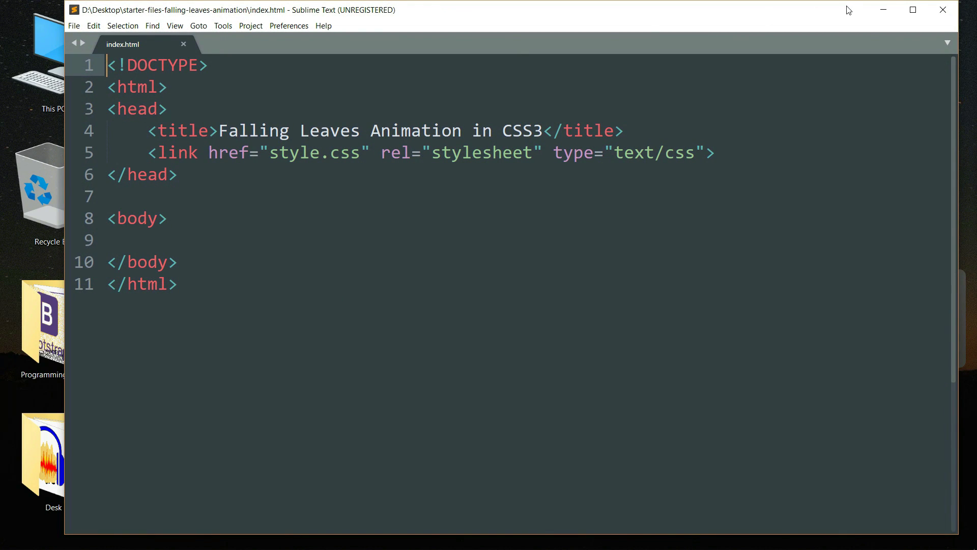
left_click(883, 9)
double_click(654, 151)
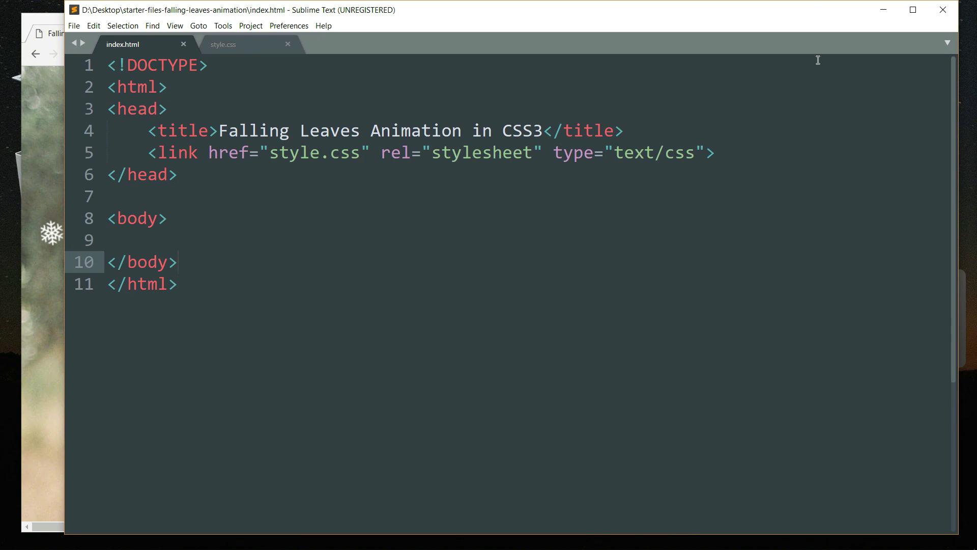
left_click(913, 10)
- Add a container div wrapping a fallingLeaves div with one empty span inside the body
left_click(486, 232)
key("Return")
key("Return")
key("Up")
key("Tab")
type("<div>")
key("Return")
key("Up")
type("class=\"container\">")
key("Down")
type("<div>")
key("Return")
key("Up")
type("class=\"fa")
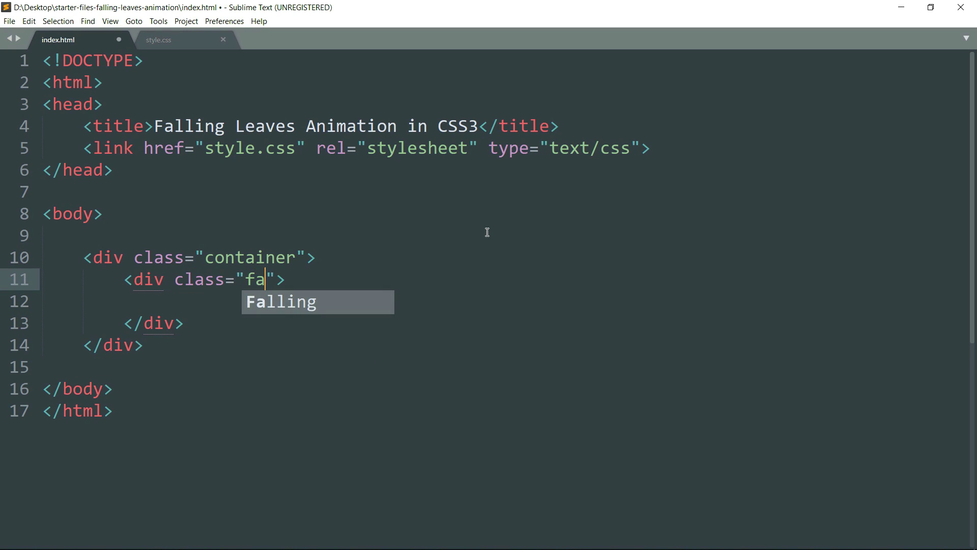
type("llingLeaves")
key("Down")
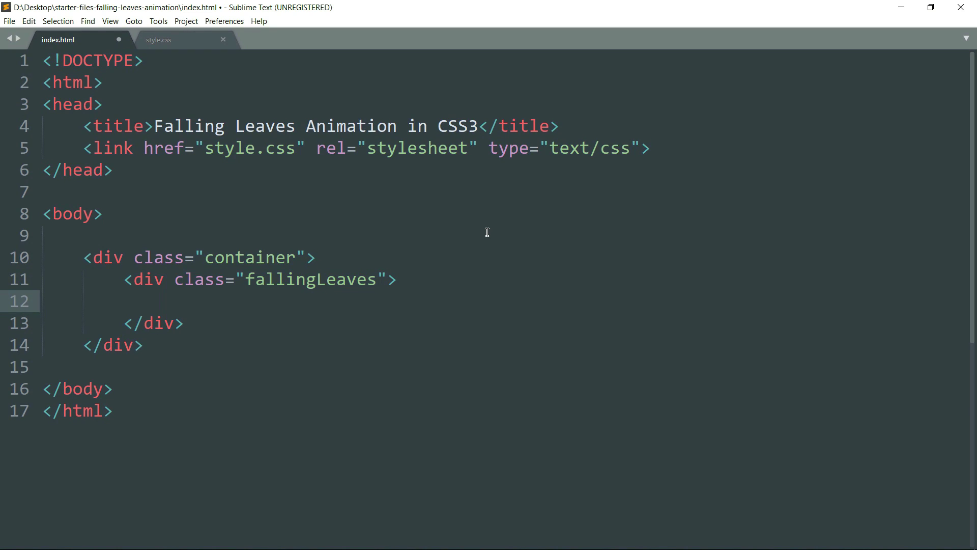
type("span")
key("Tab")
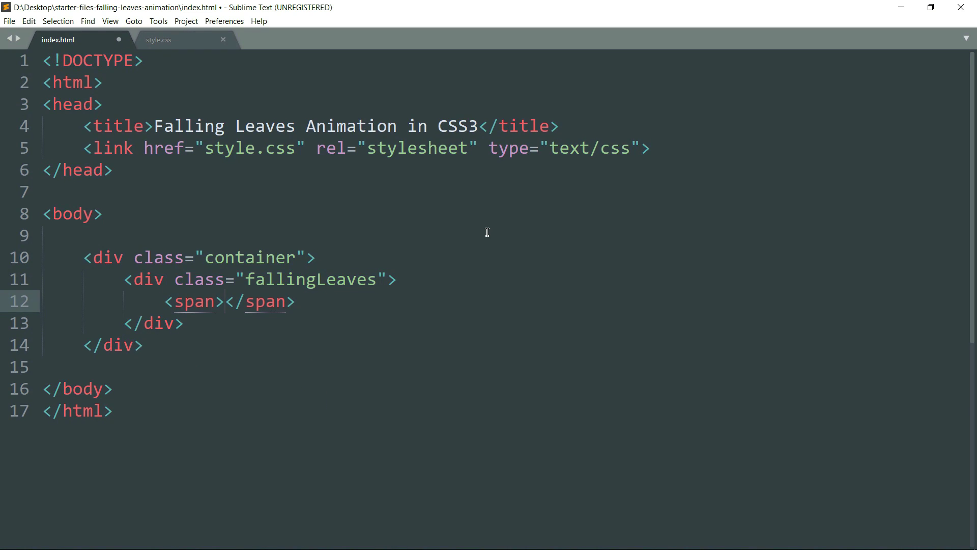
- Duplicate the empty span so the first line holds four spans
left_click_drag(297, 305, 165, 306)
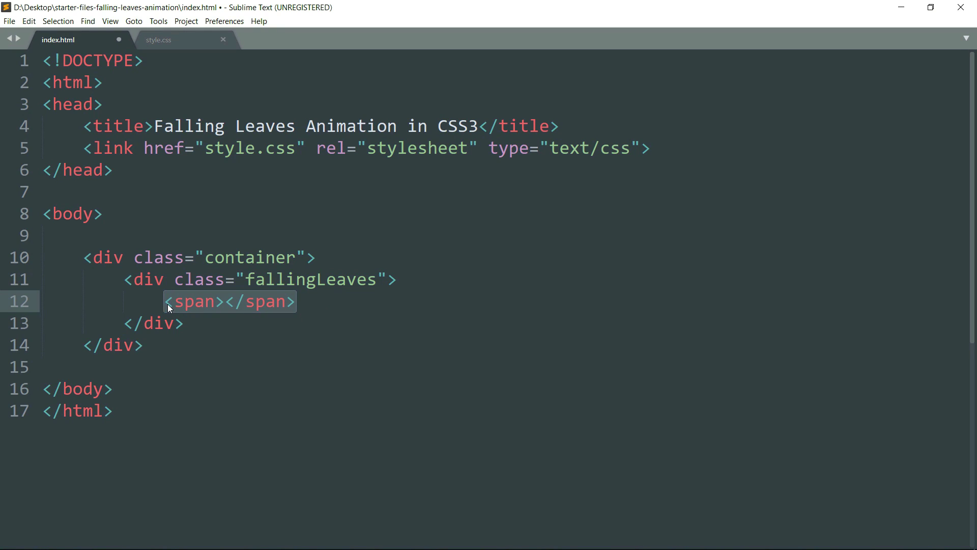
right_click(310, 308)
left_click(336, 327)
left_click(310, 305)
right_click(309, 306)
left_click(335, 351)
right_click(448, 305)
left_click(474, 351)
right_click(574, 304)
left_click(603, 352)
- Copy the four-span row to make seven rows of spans
left_click_drag(698, 300, 173, 303)
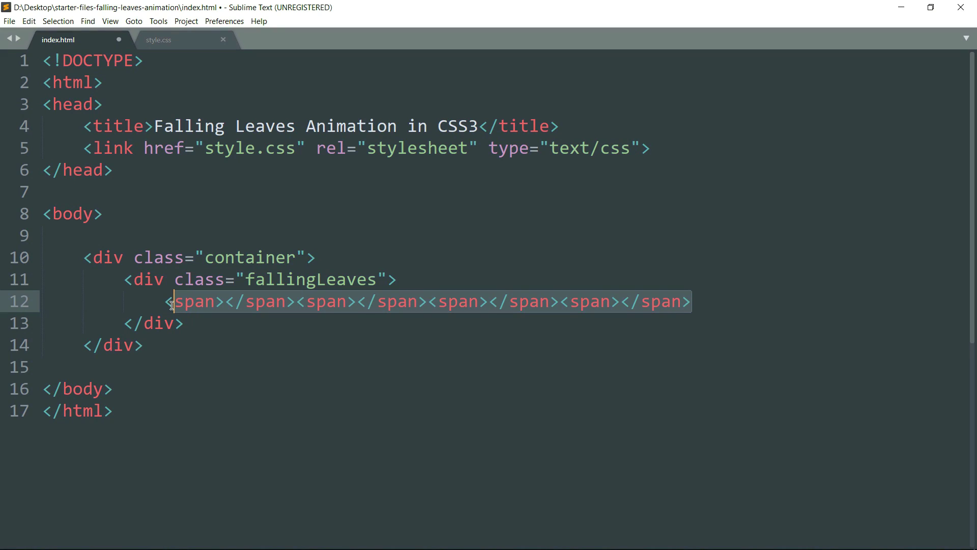
right_click(224, 301)
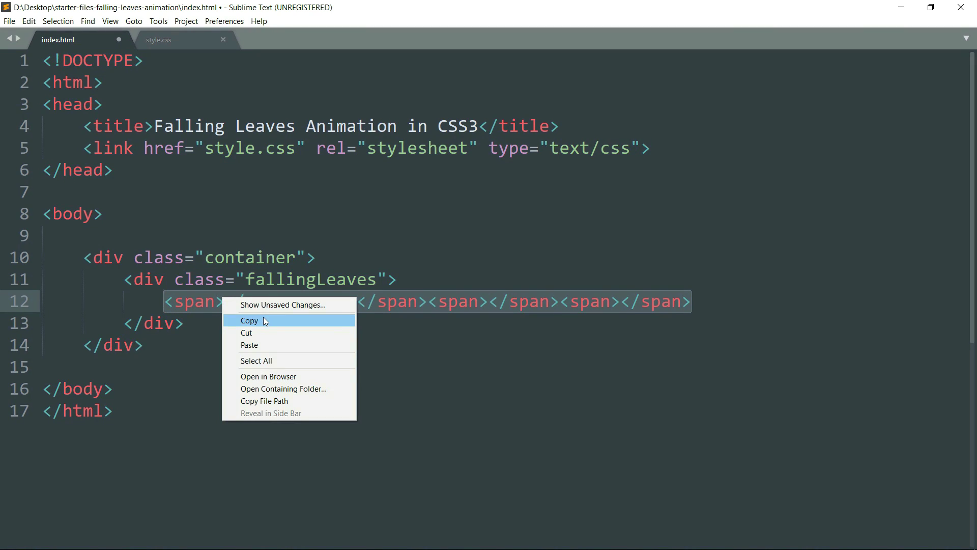
left_click(246, 318)
left_click(722, 307)
key("Return")
right_click(602, 316)
left_click(658, 362)
key("Return")
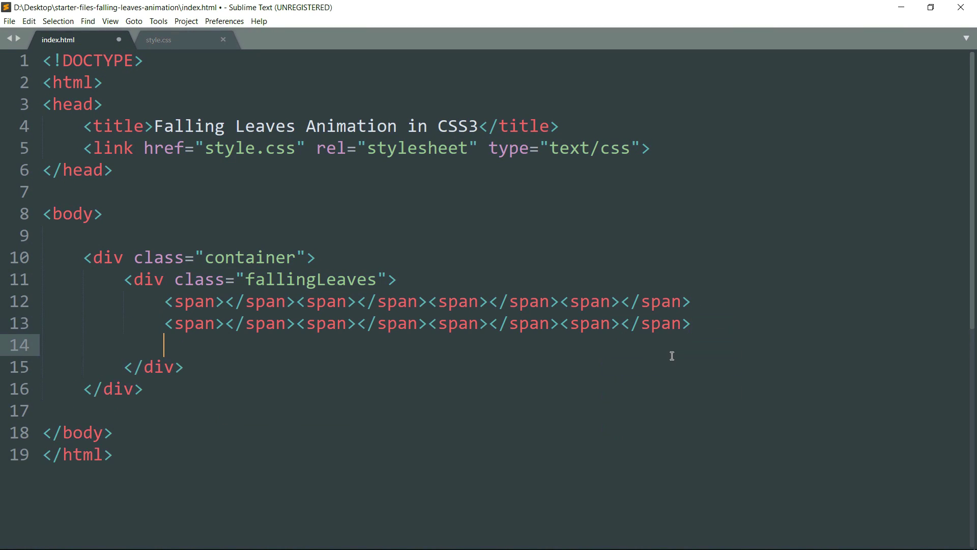
right_click(674, 347)
left_click(712, 396)
key("Return")
left_click(710, 413)
key("Return")
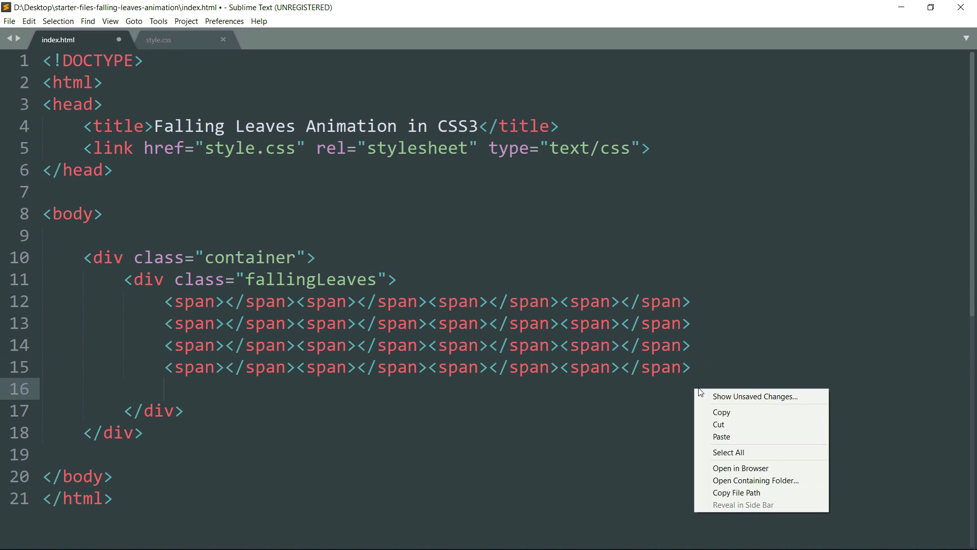
left_click(714, 433)
key("Return")
right_click(697, 412)
left_click(725, 458)
key("Return")
scroll(696, 375, "down", 1)
right_click(687, 367)
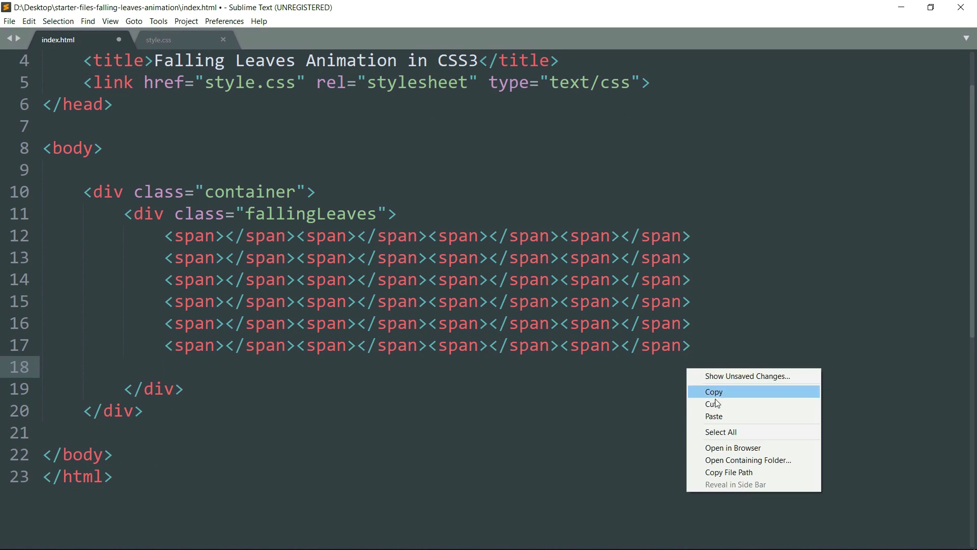
left_click(726, 415)
- Add a leaf-instance comment above the spans and save index.html
left_click(435, 217)
key("Return")
type("<!--")
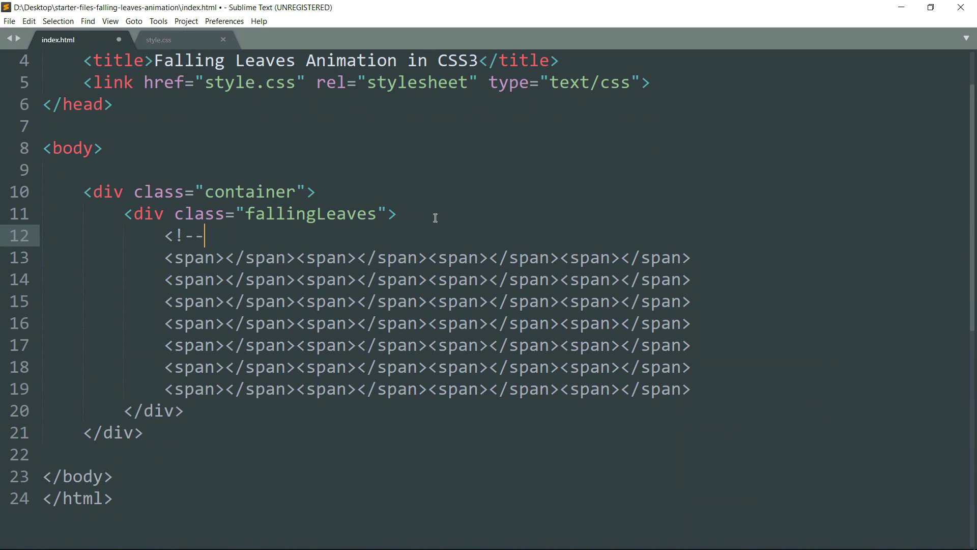
type(" Each span represents a i")
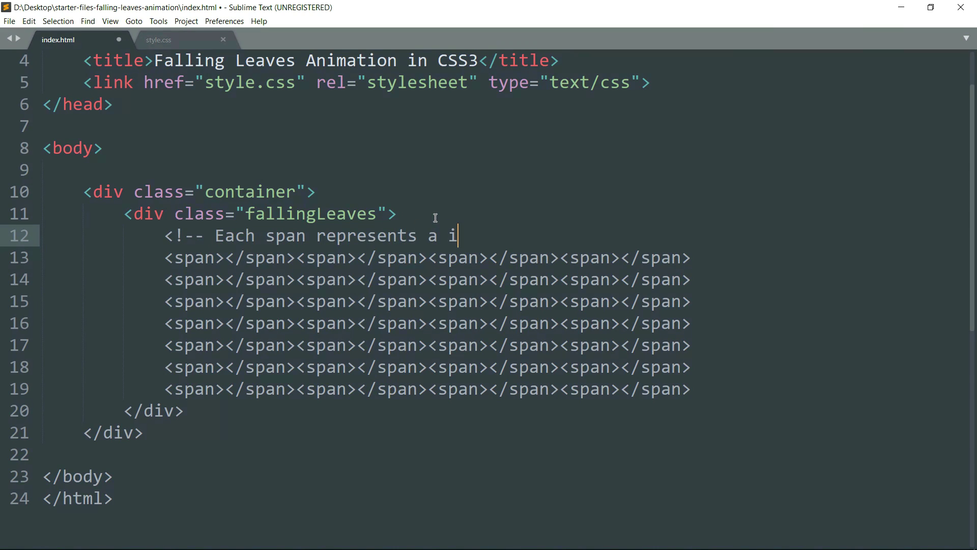
type("nstance of leaf -->")
key("ctrl+s")
scroll(419, 237, "up", 1)
scroll(408, 252, "down", 2)
scroll(229, 192, "up", 2)
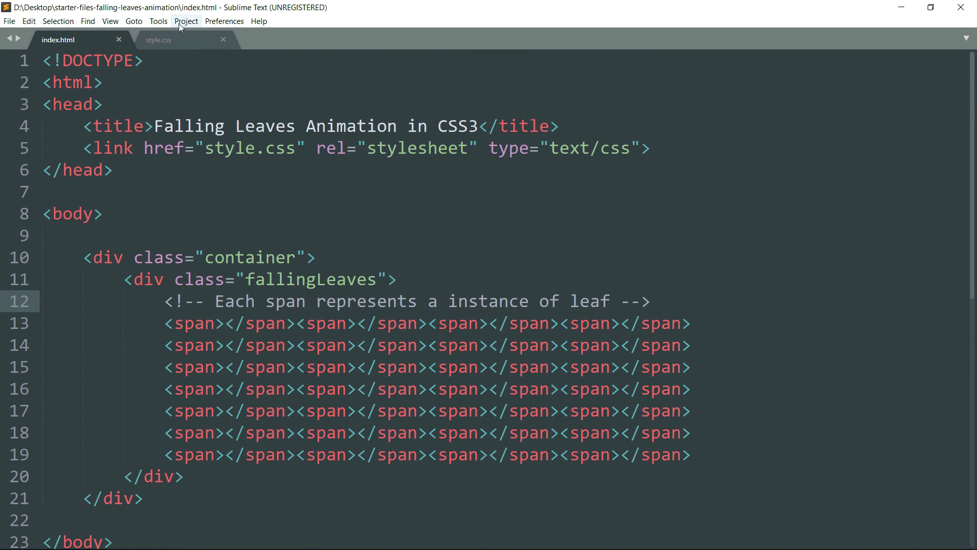
- Replace style.css contents with a .container rule setting top and a fixed url() background photo
left_click(159, 39)
key("ctrl+a")
key("Delete")
type("ontainer{")
key("Return")
type("to")
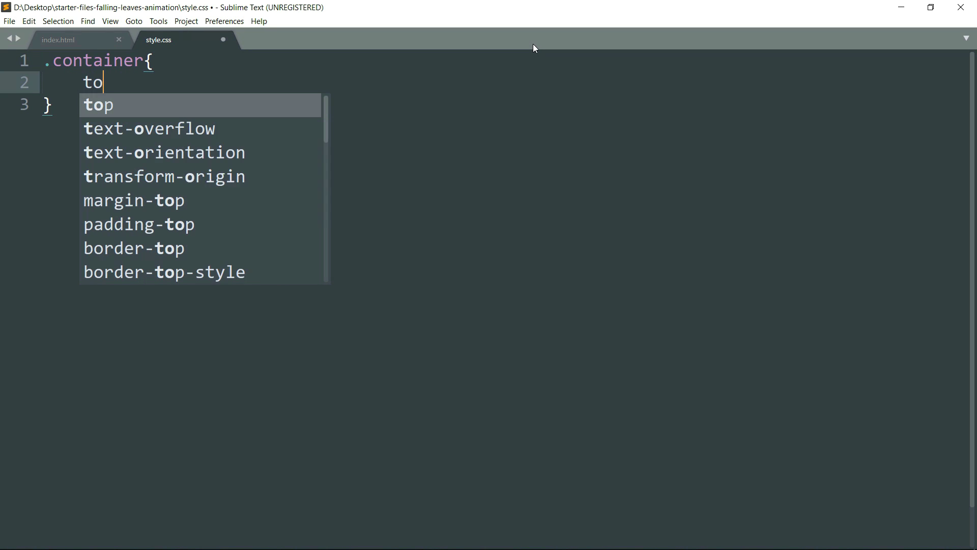
type("p")
key("Return")
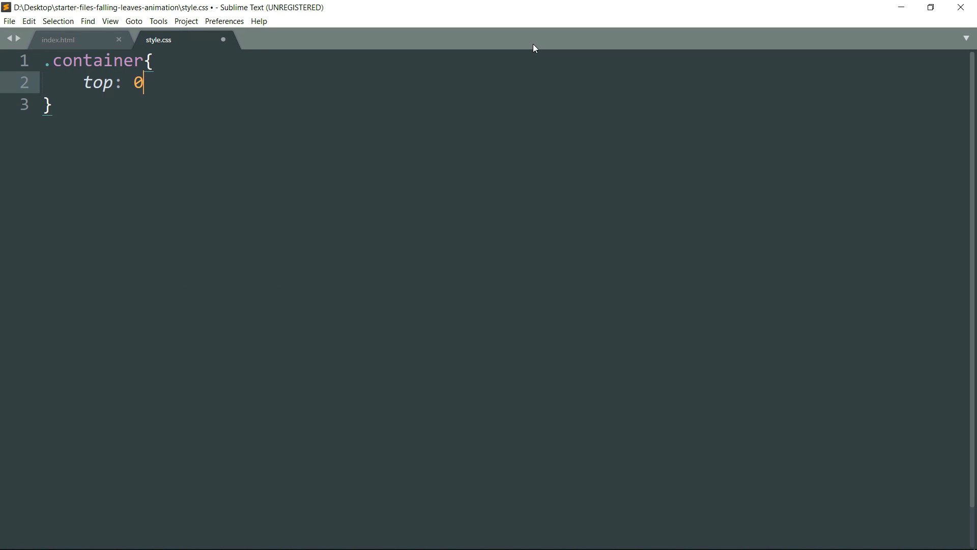
type("px;")
key("Return")
type("ba")
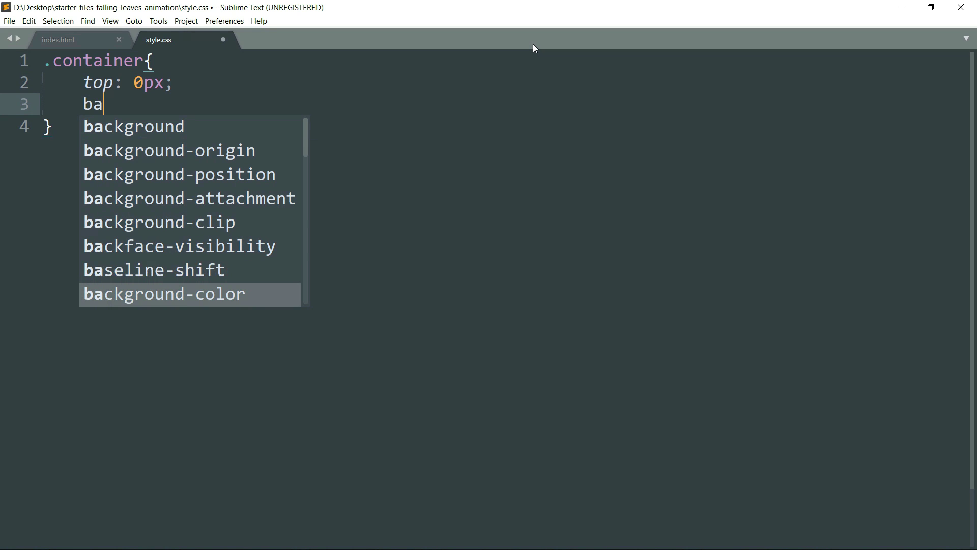
type("ck")
key("Up")
key("Up")
key("Up")
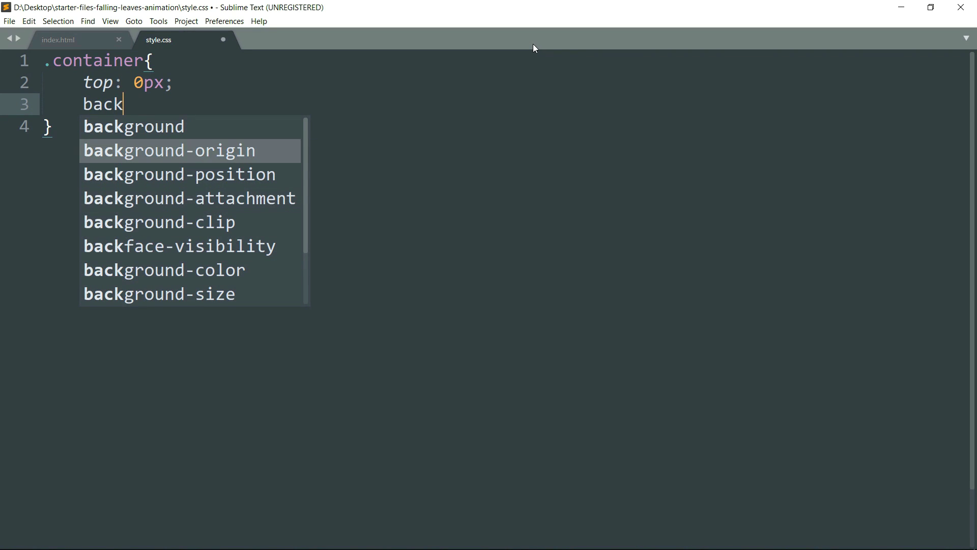
key("Up")
key("Return")
type("ur")
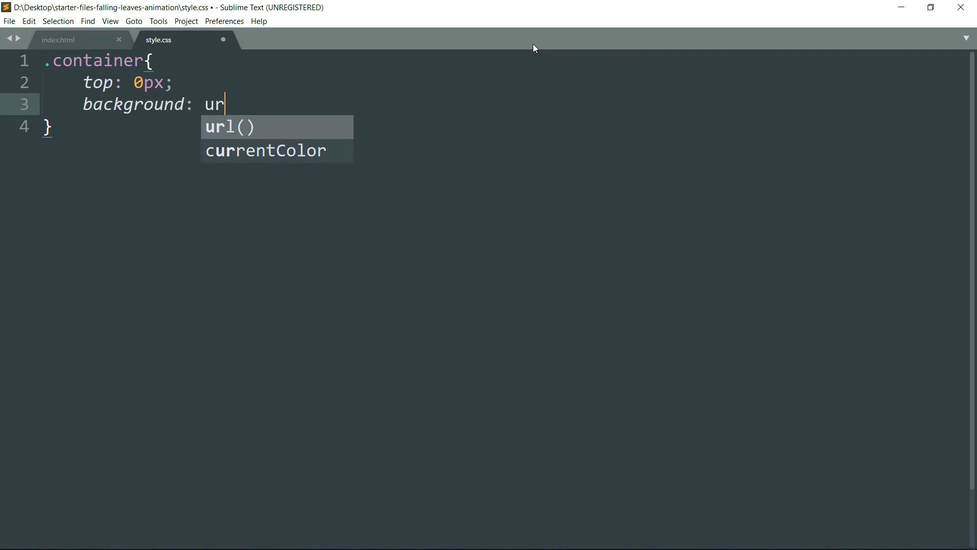
type("l")
key("Return")
type("img/background.jpg)")
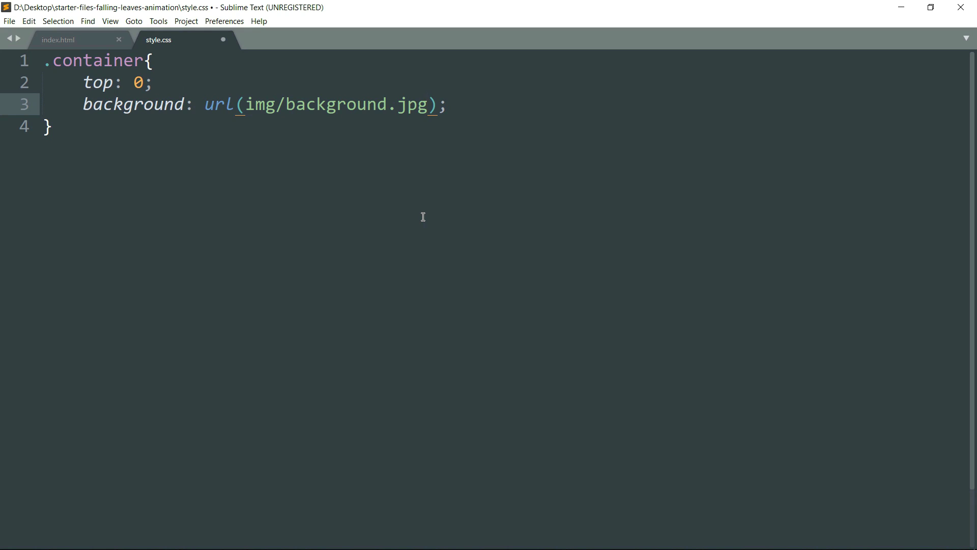
type(" no-repeat fixed")
key("End")
- Add background-size cover, height and absolute position, then save and preview in Chrome
key("Return")
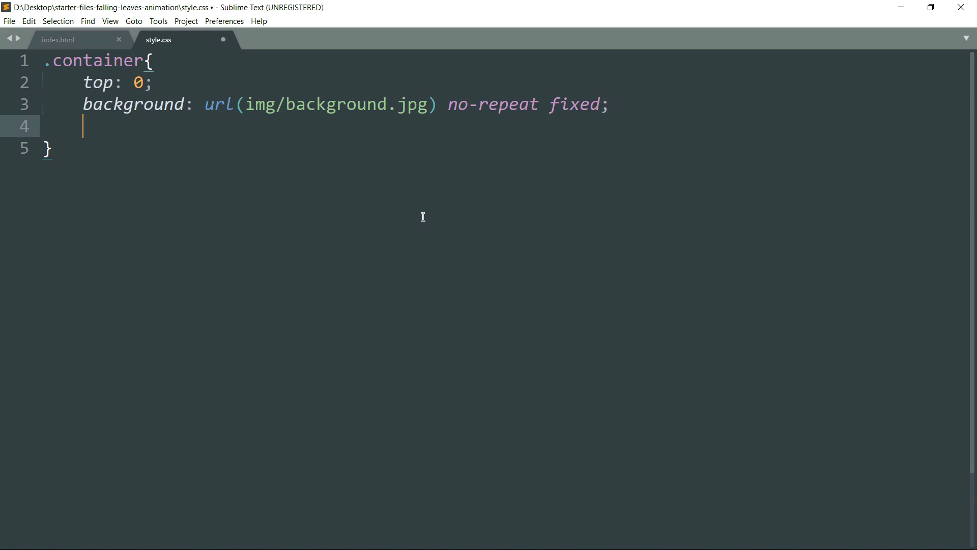
type("backgr")
key("Down")
key("Down")
key("Down")
key("Down")
key("Return")
type("co")
key("Down")
key("Return")
type(";")
key("Return")
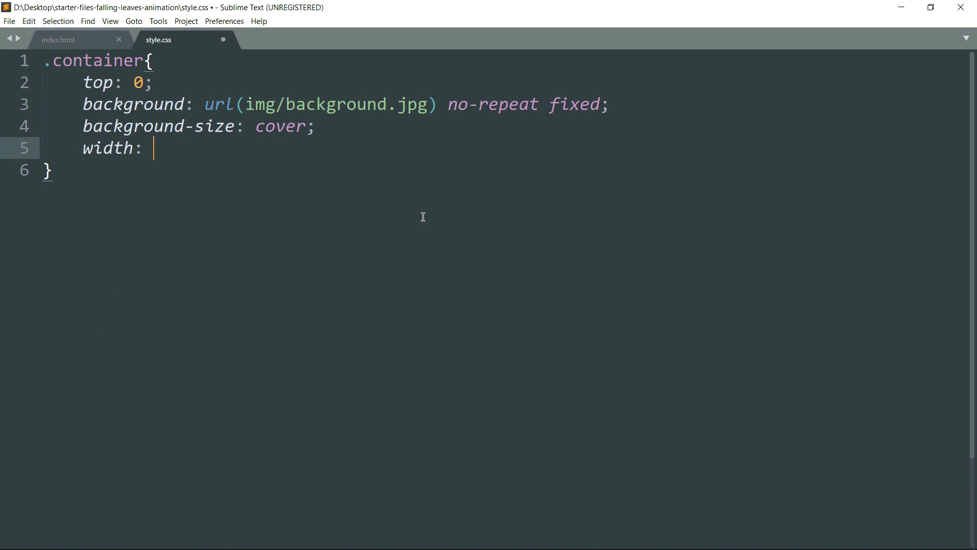
type("width: 100%;")
key("Return")
type("he")
key("Return")
type("1")
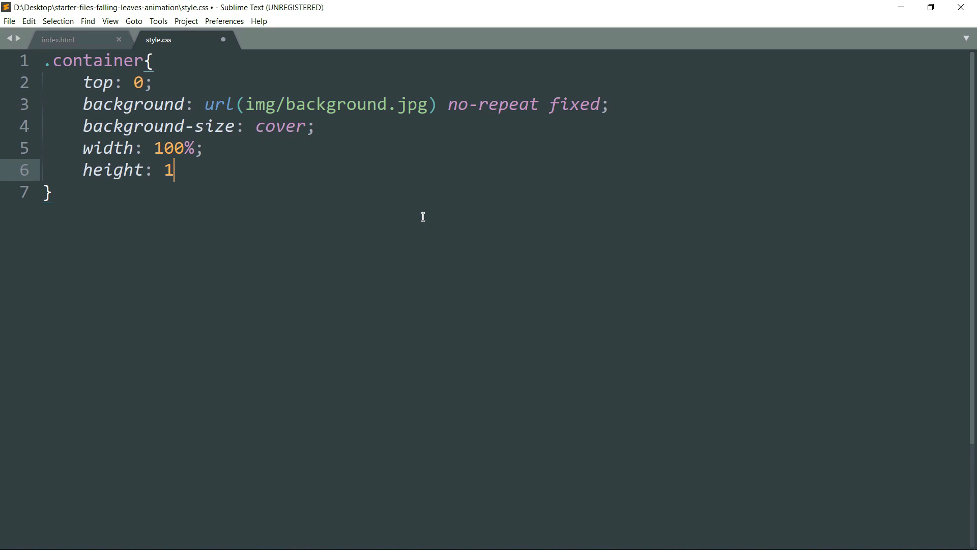
type("00%; ")
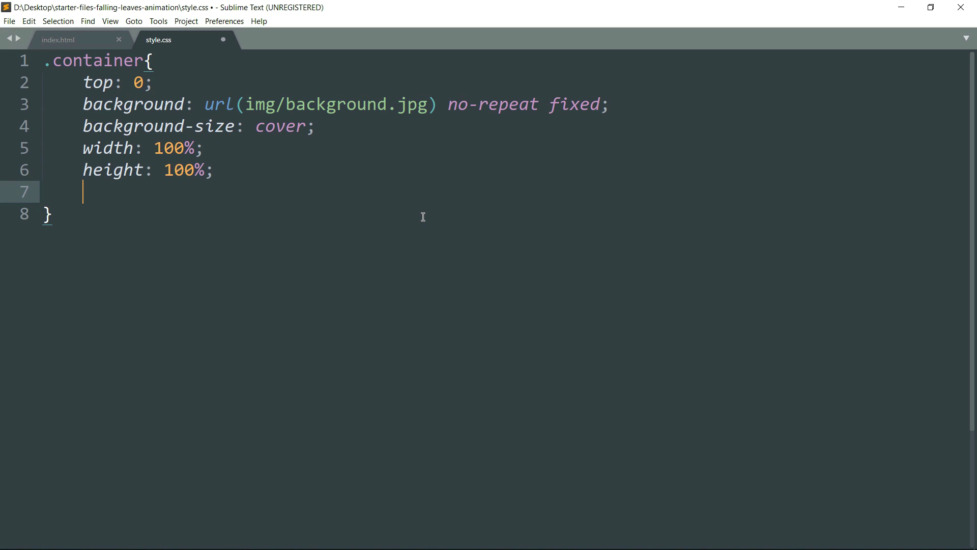
type("pos")
key("Return")
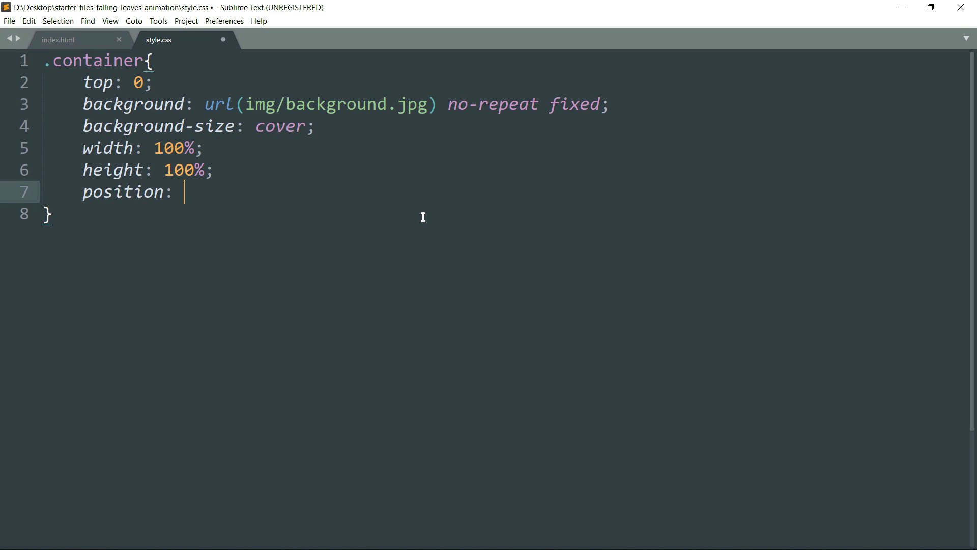
type("abso")
key("Return")
type(";")
key("Return")
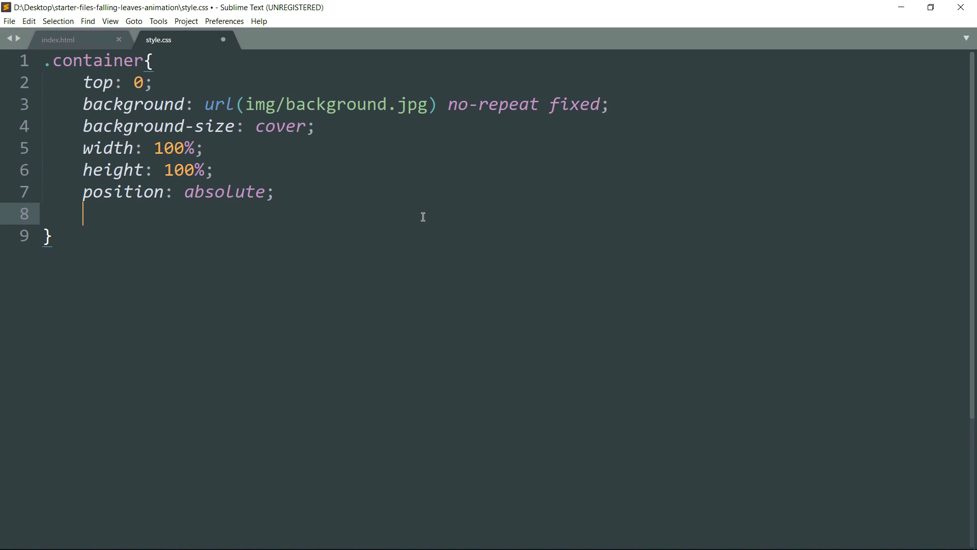
type("lef")
key("Return")
key("ctrl+s")
key("alt+Tab")
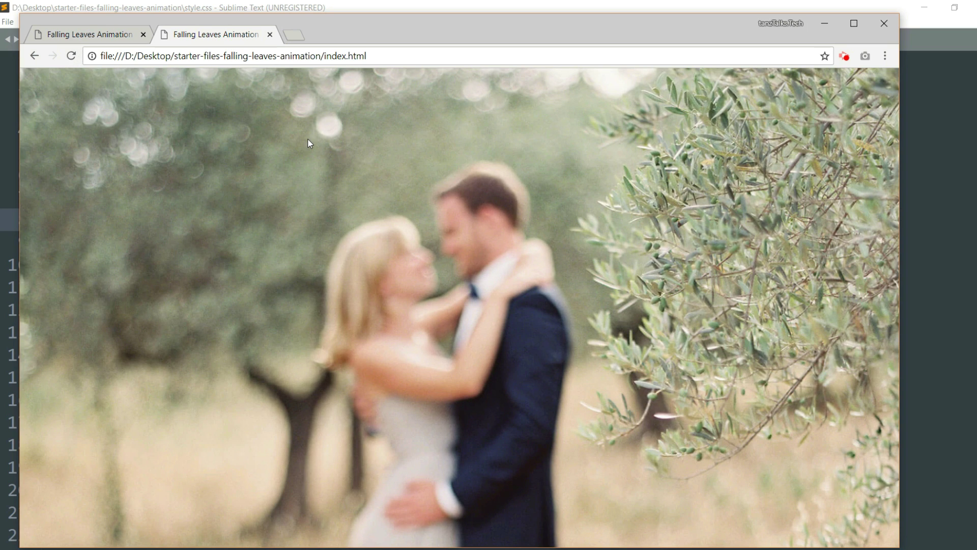
- Add a .fallingLeaves rule with text-align: center below the container rule
left_click(922, 256)
key("Return")
key("Return")
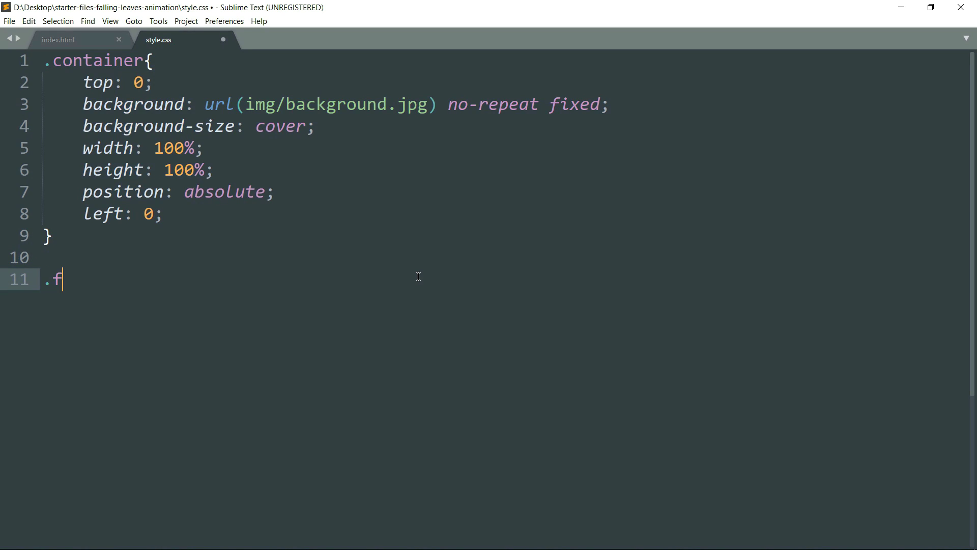
type("allingLeaves{")
key("Return")
type("t")
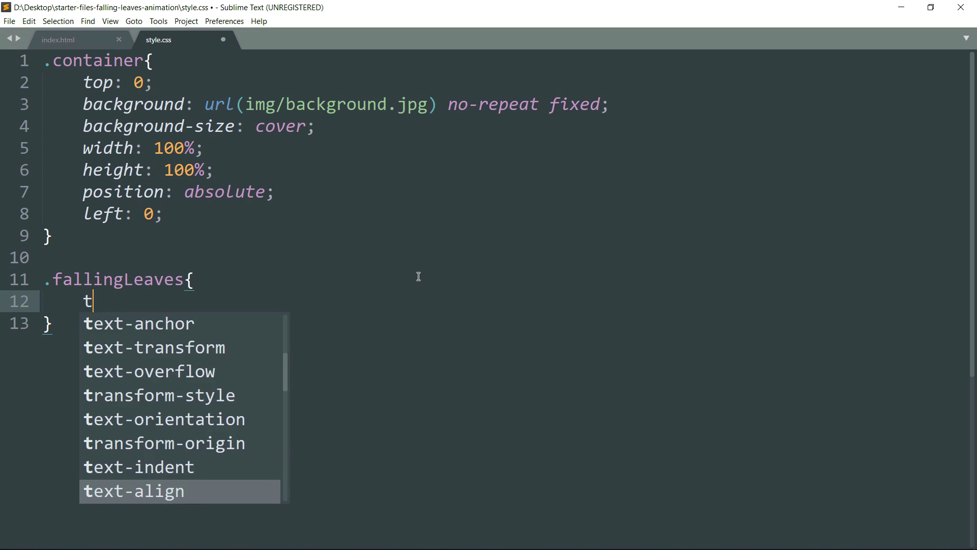
type("ext")
key("Return")
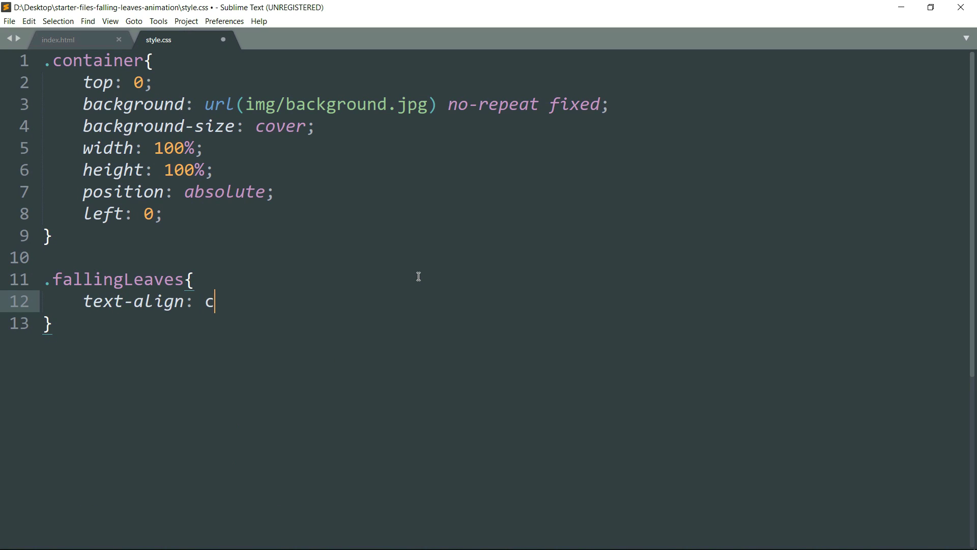
type("en")
key("Return")
key("Down")
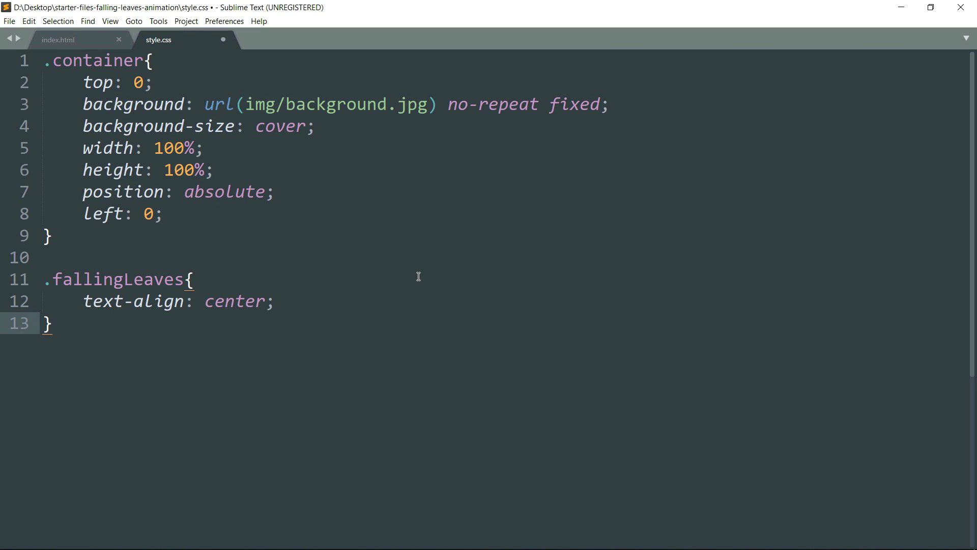
- Add a .fallingLeaves span rule with inline-block, 40px width and height; check leaf.png's size
key("Return")
key("Return")
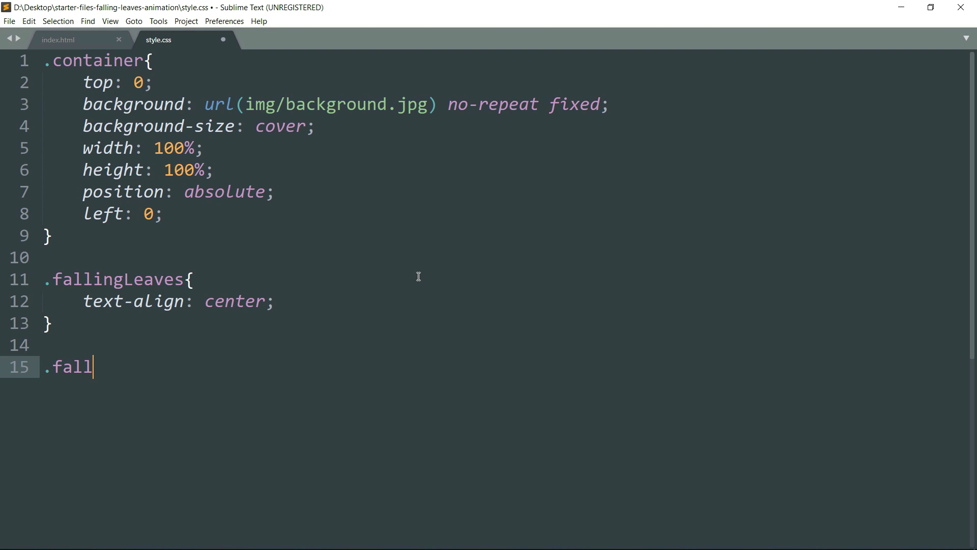
type("eaves span{")
key("Return")
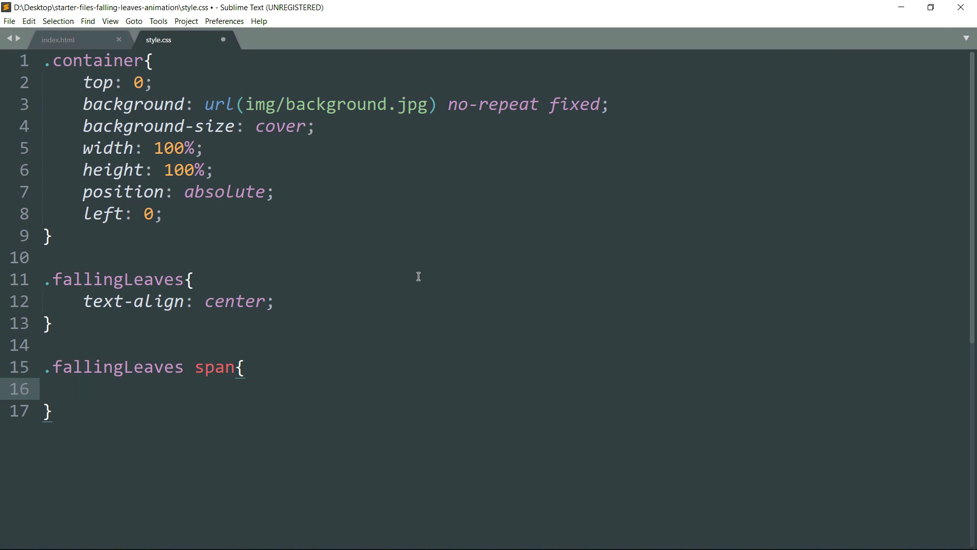
type("dis")
key("Return")
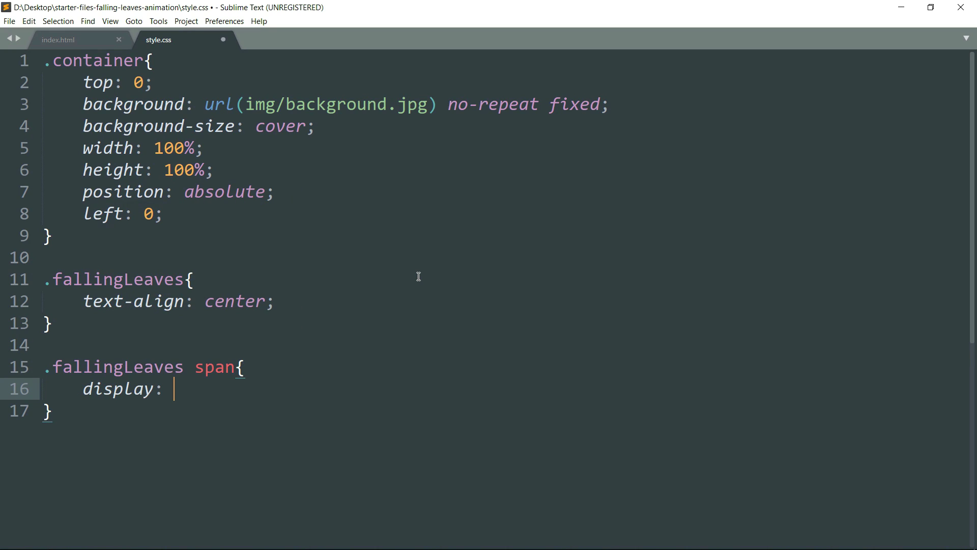
type("inl")
key("Return")
type("]")
key("Return")
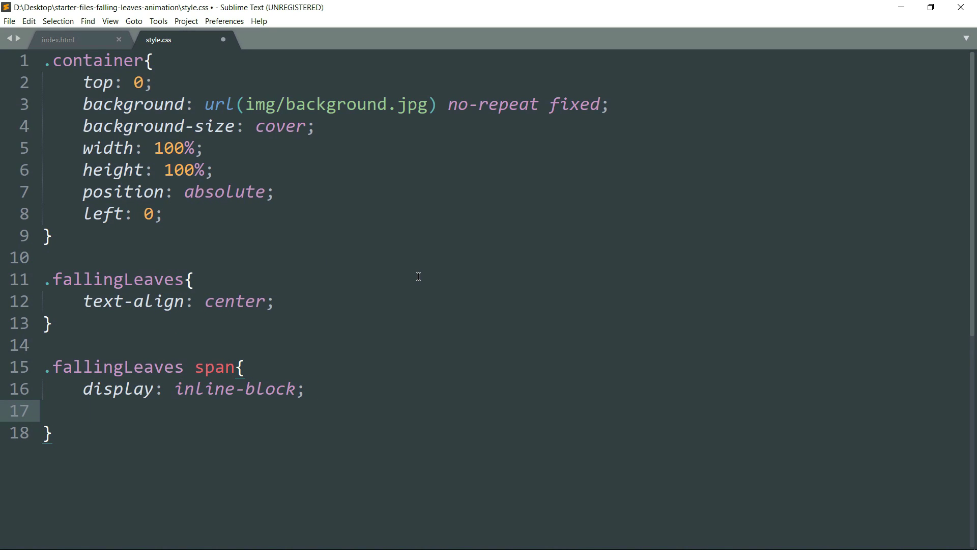
type("w")
key("Return")
type("40px;")
key("Return")
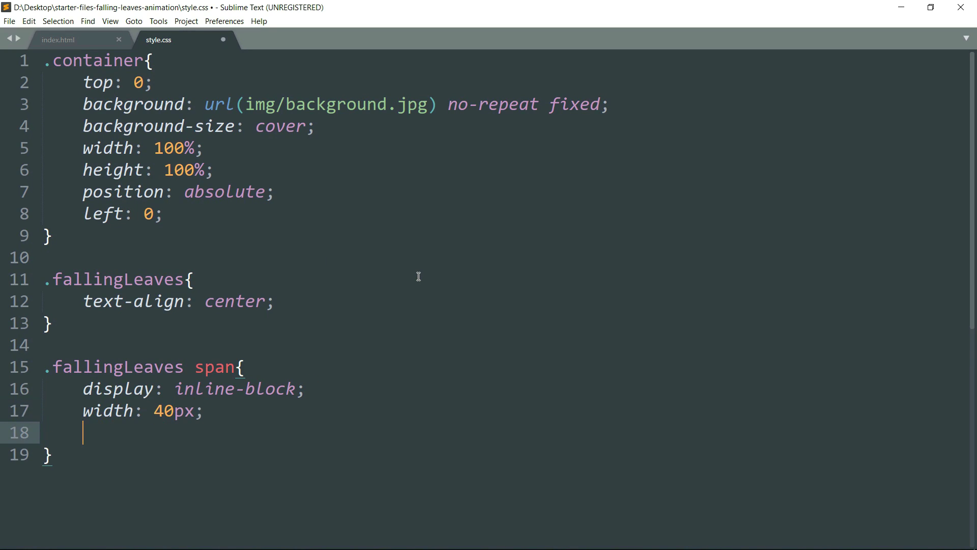
type("hei")
key("Return")
type("40px")
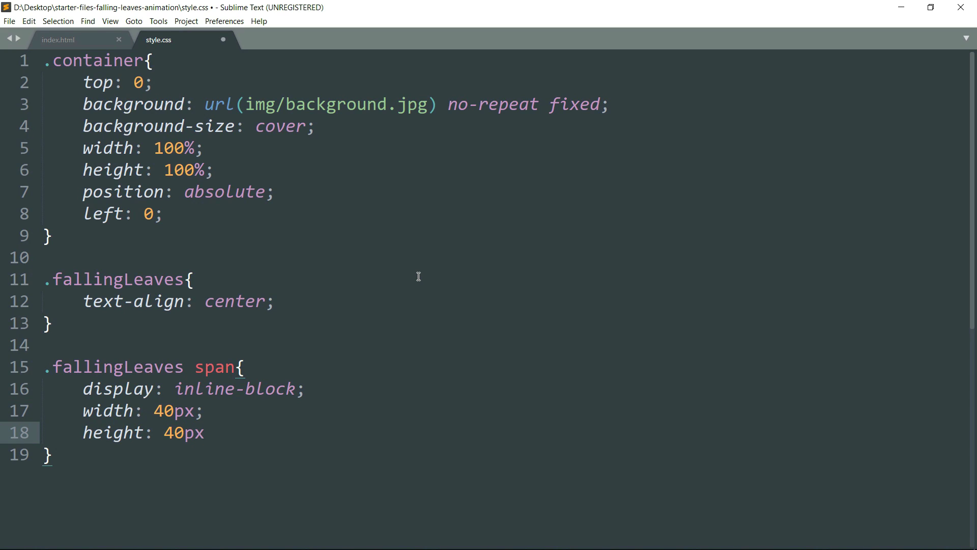
type(";")
key("Return")
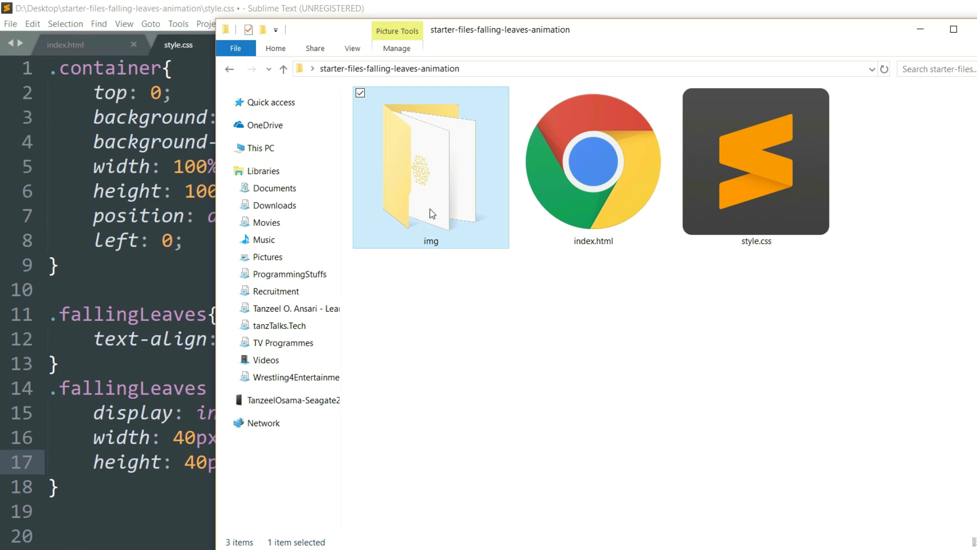
double_click(430, 214)
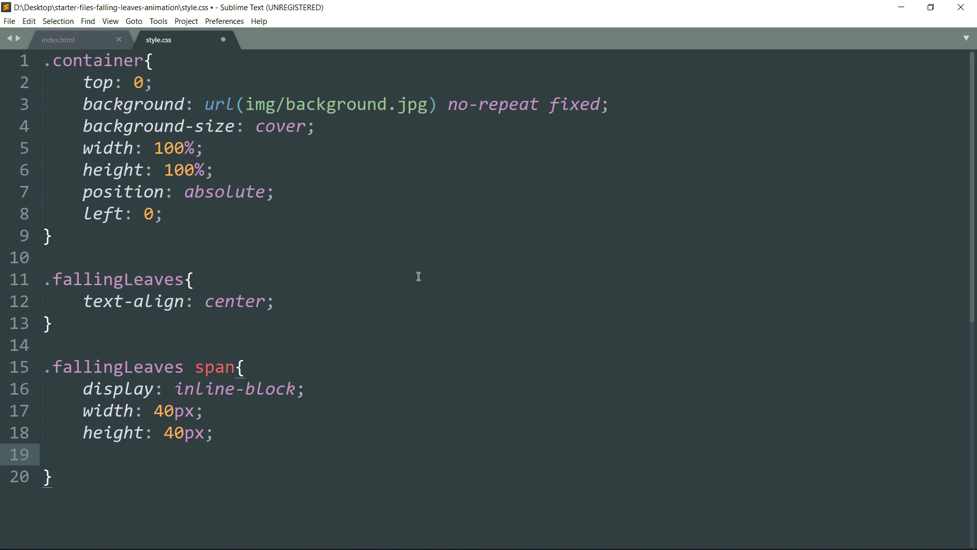
type("bakg")
- Give the leaf span a url(img/leaf.png) background, save, and reload Chrome to check
key("Return")
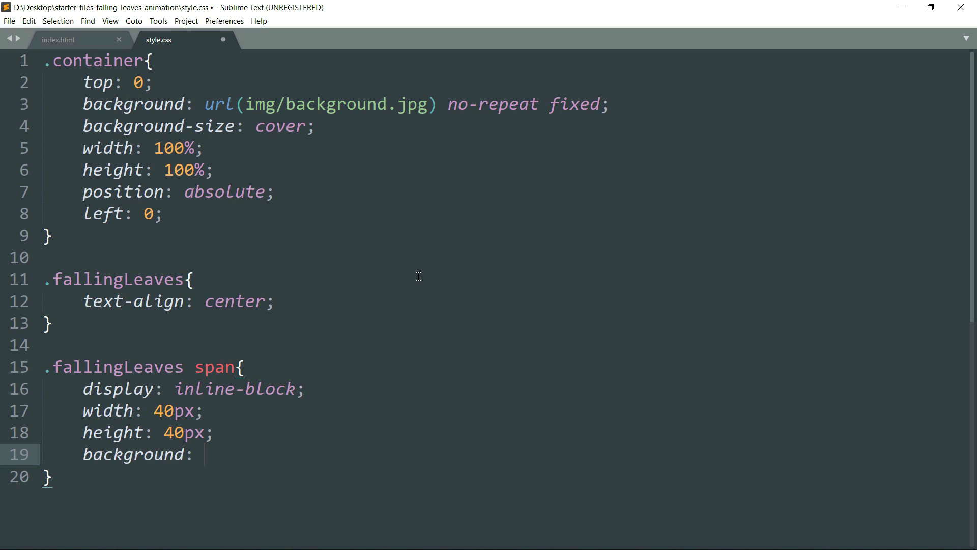
type("url")
key("Tab")
type("img/leaf.png")
key("ctrl+s")
key("alt+Tab")
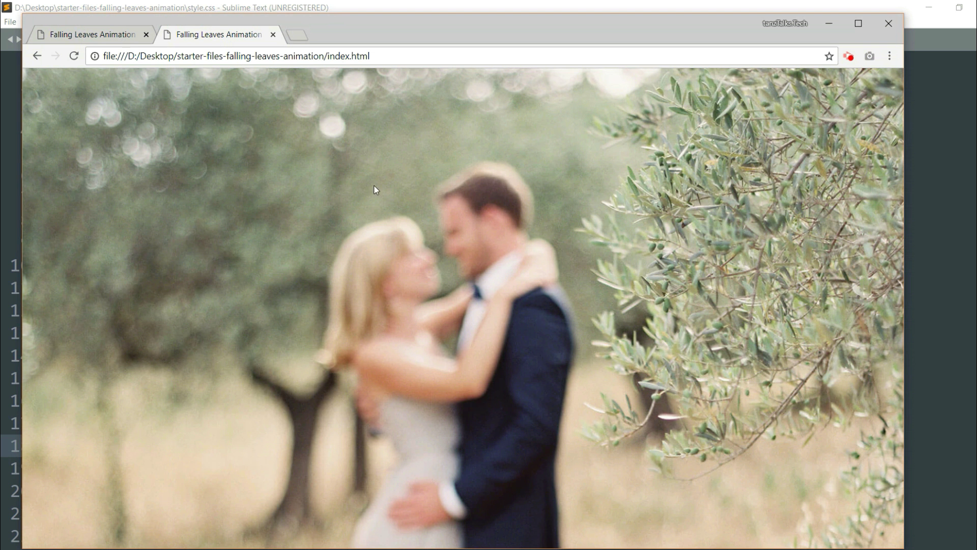
left_click(74, 59)
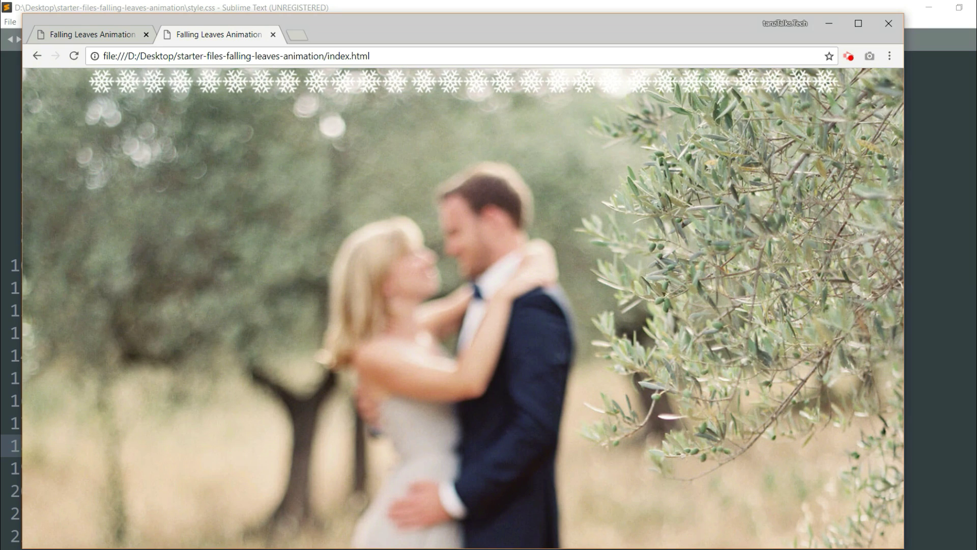
key("alt+Tab")
- Add margin: -280px 40px 54px -34px to the span, save, and reload Chrome
key("Return")
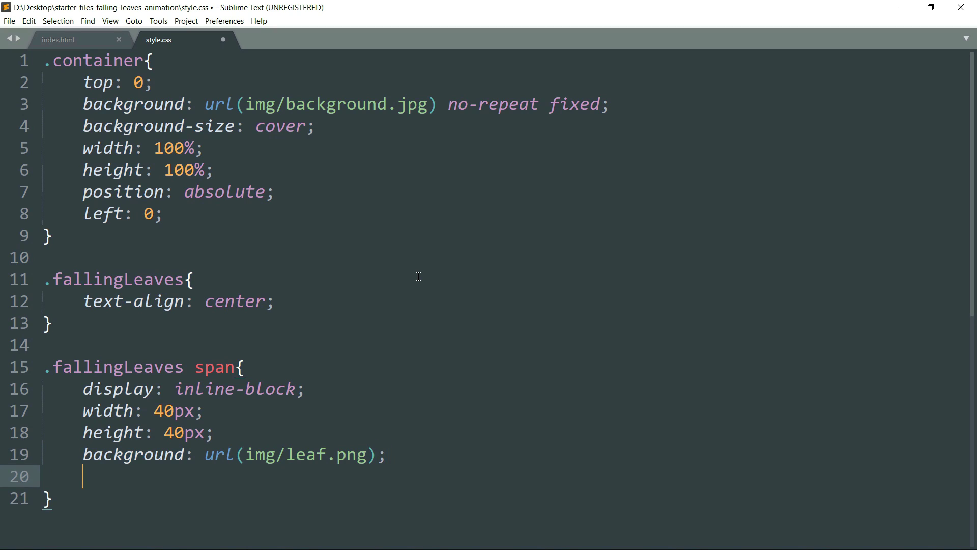
type("marg")
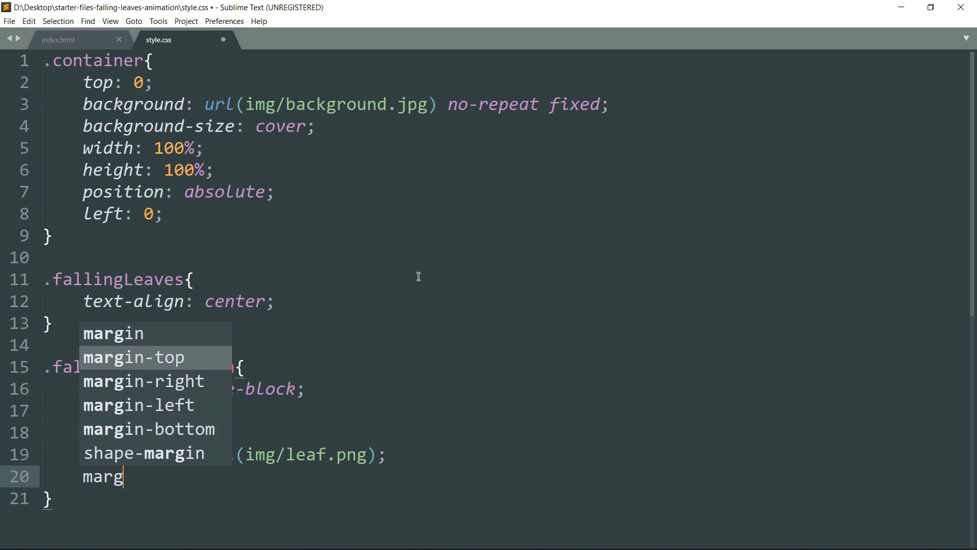
key("Tab")
type("-280px 40px ")
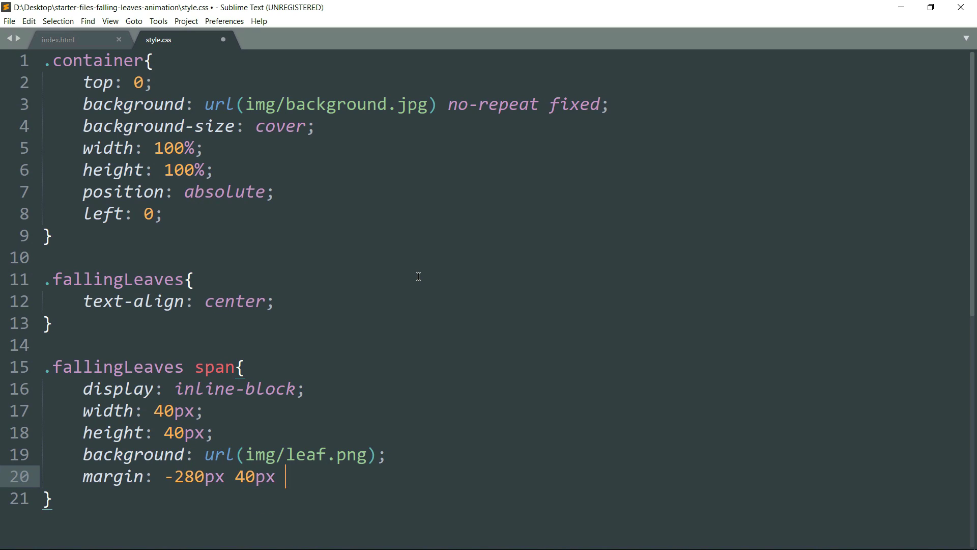
type("54px -34px;")
key("ctrl+s")
key("alt+Tab")
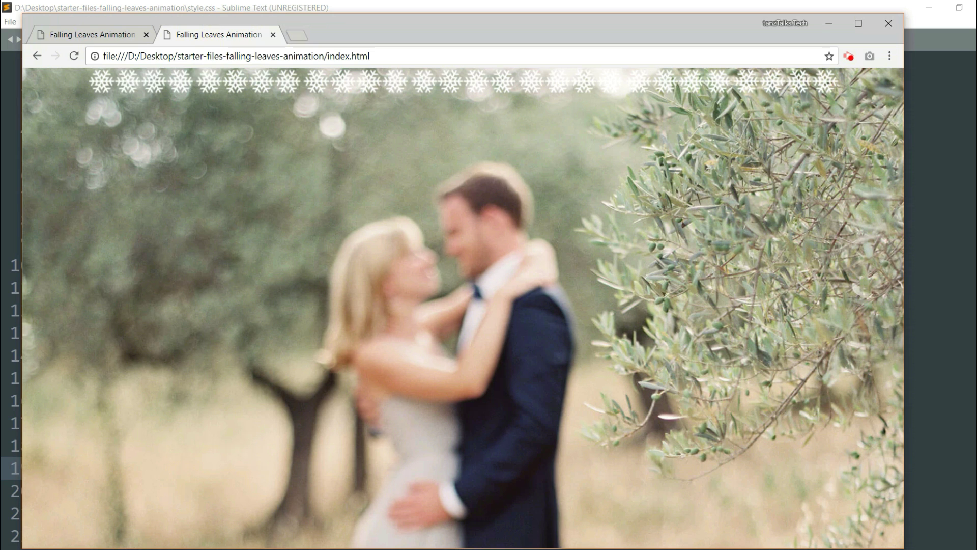
left_click(74, 56)
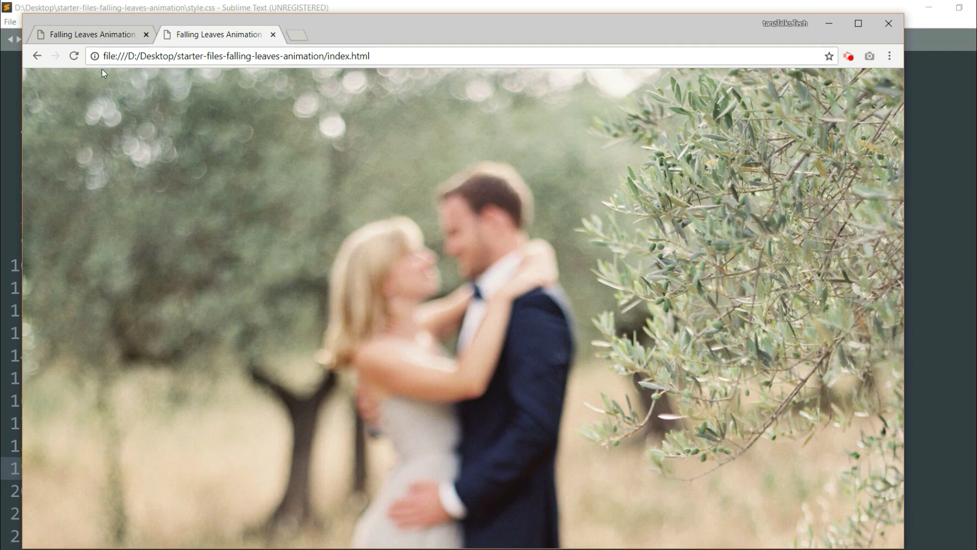
left_click(968, 184)
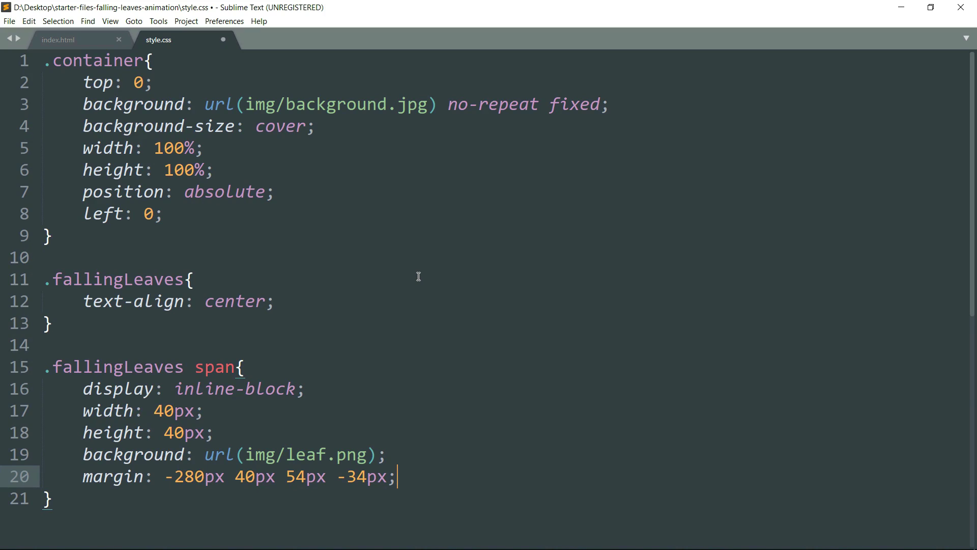
- Add -webkit-animation: fallingLeaves 10s infinite linear to the leaf span rule
key("Return")
key("Return")
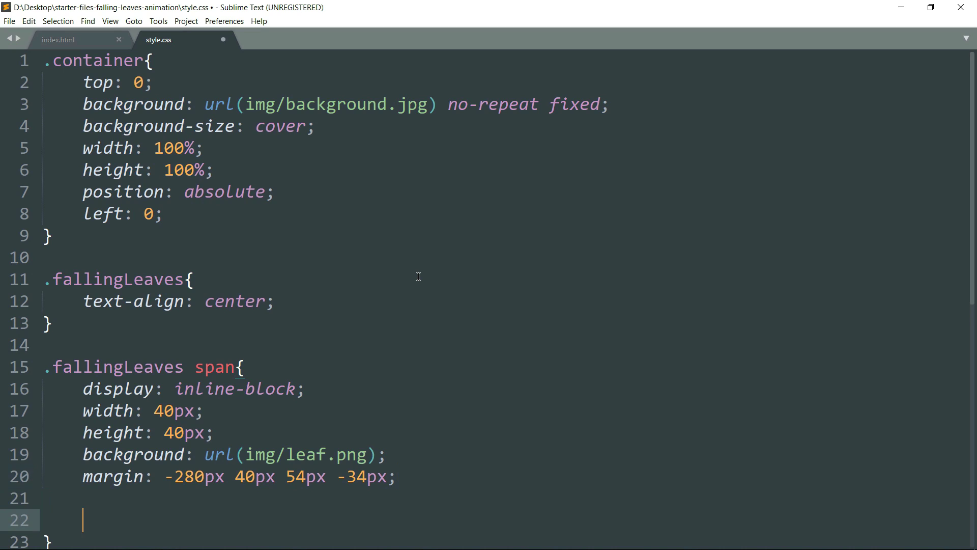
type("-webkit-animation: falling;")
key("Return")
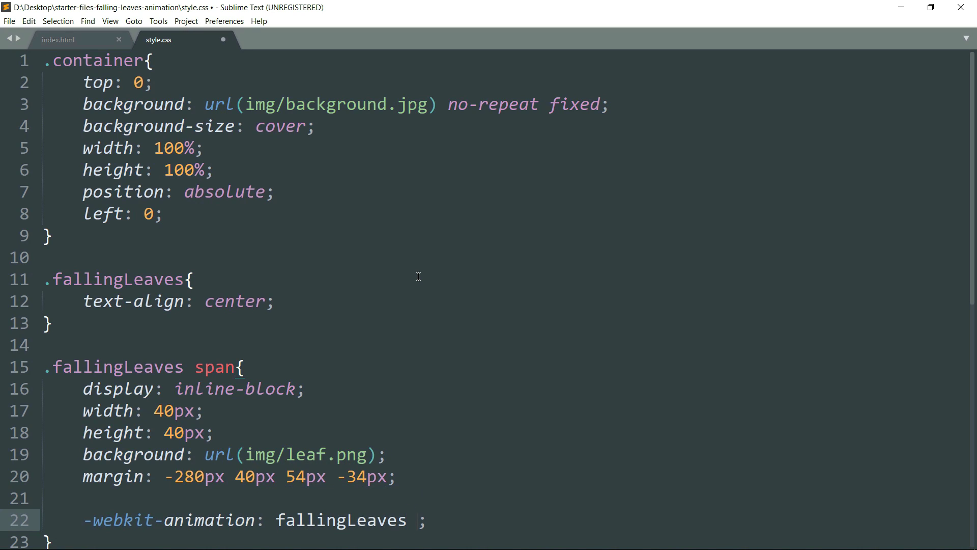
type("10s in")
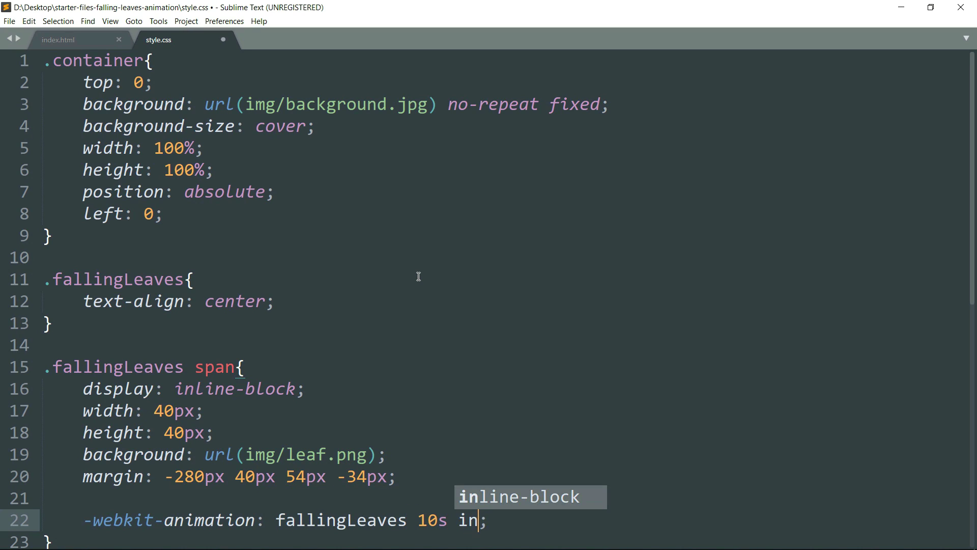
type("finite ")
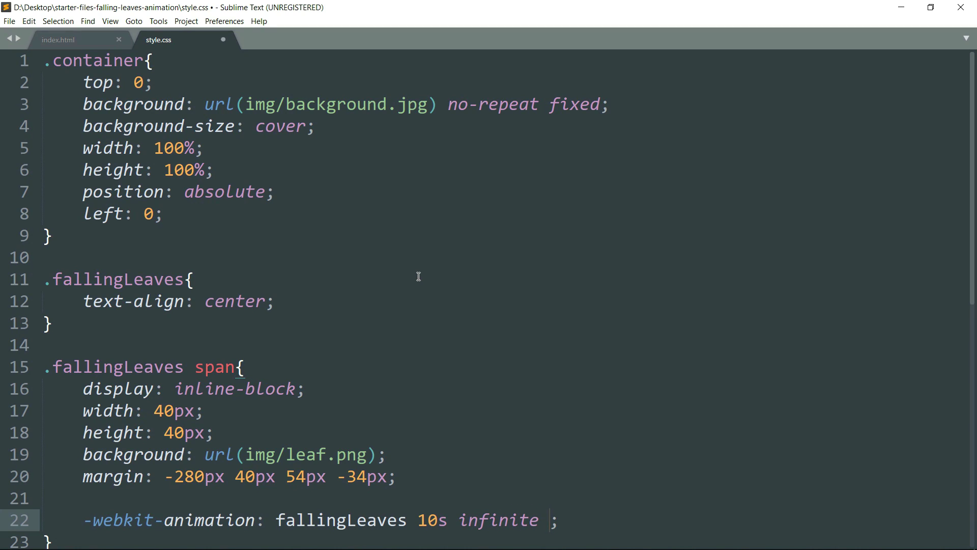
type("linear")
scroll(418, 277, "down", 2)
left_click_drag(621, 389, 87, 389)
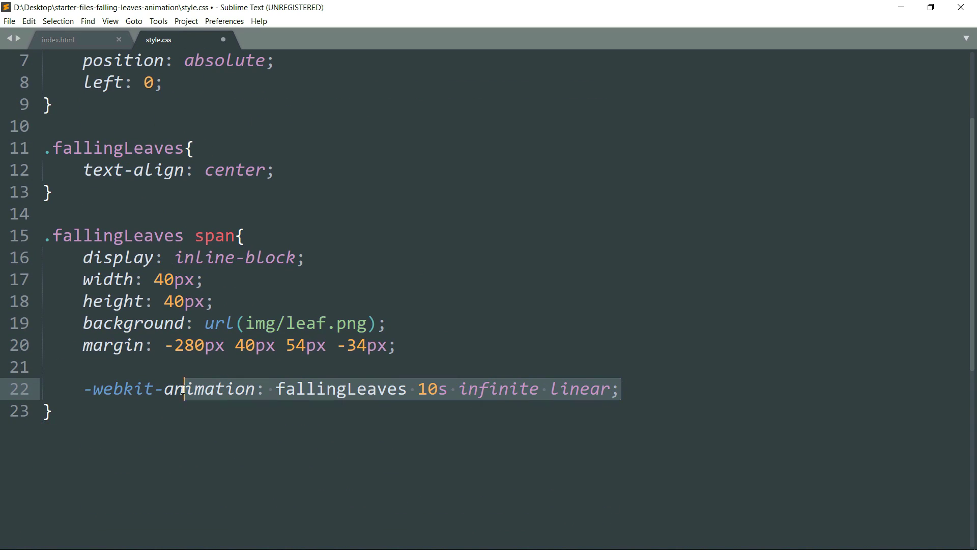
key("ctrl+c")
left_click(660, 382)
- Duplicate the declaration as -moz-animation and start a new line after the rule
key("Return")
key("ctrl+v")
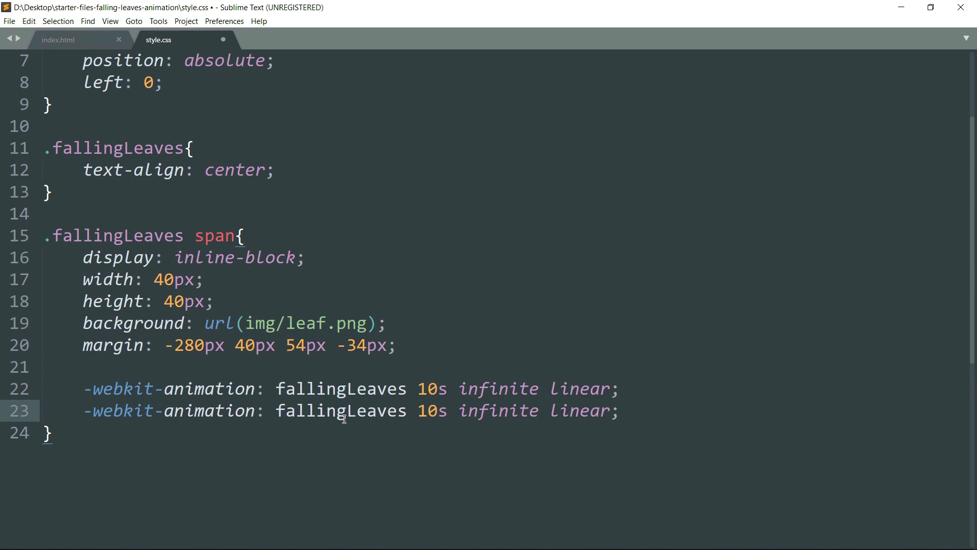
left_click_drag(154, 411, 93, 411)
key("BackSpace")
type("moz")
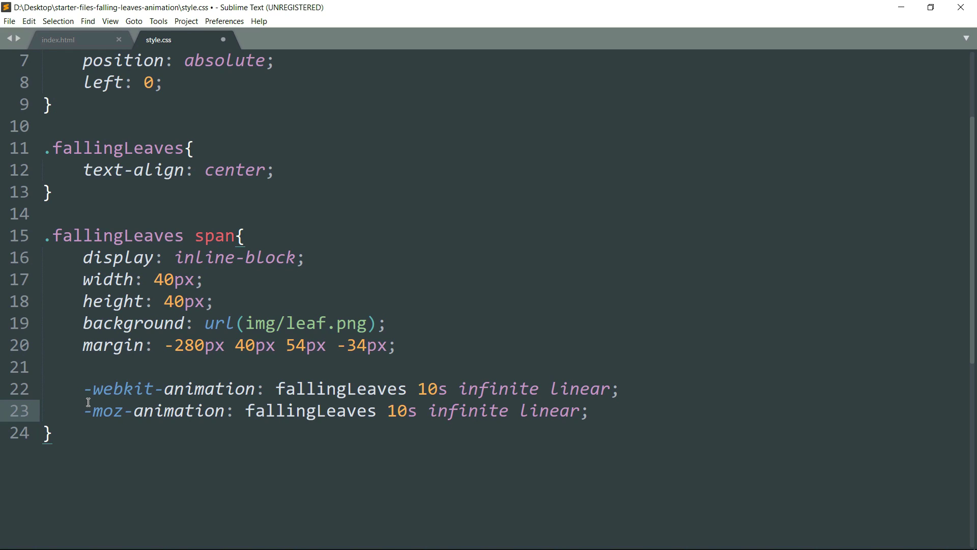
left_click(148, 441)
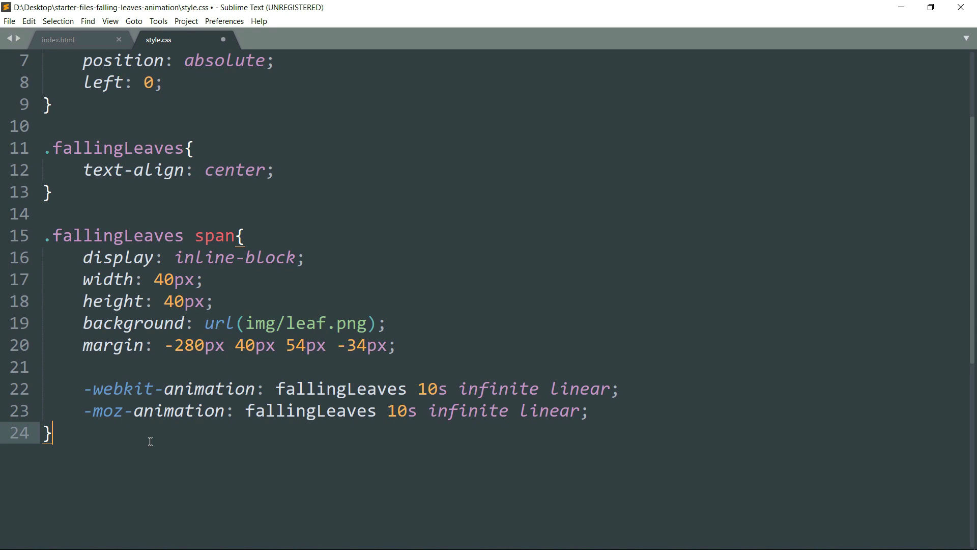
key("Return")
key("Return")
type(".fallingLeaves spanL")
- Write a .fallingLeaves span:nth-child(5n+5) rule with -webkit-animation-delay: 1.3s
key("BackSpace")
type(":nth-child(")
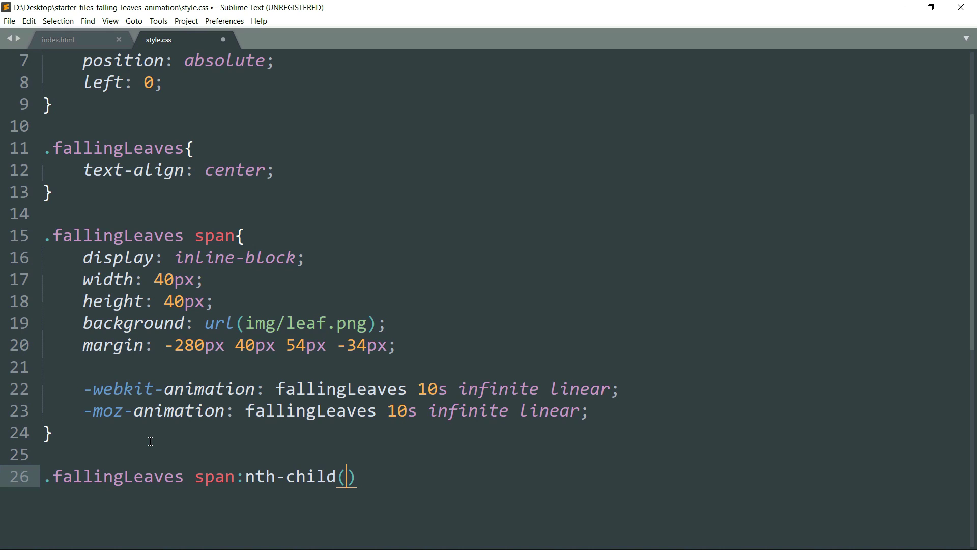
type("5n+5")
key("Right")
type("{")
key("Return")
scroll(162, 427, "down", 2)
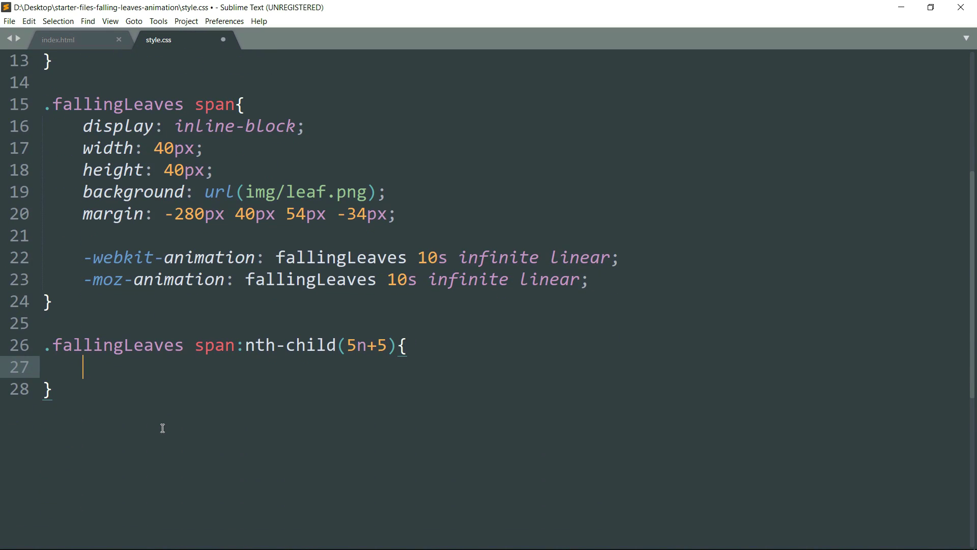
type("-webkit-animation-delay: 1.3s")
key("End")
- Duplicate the delay declaration and select its webkit prefix for changing to moz
left_click_drag(79, 370, 399, 356)
key("ctrl+c")
key("End")
key("Return")
key("ctrl+v")
double_click(101, 385)
type("moz")
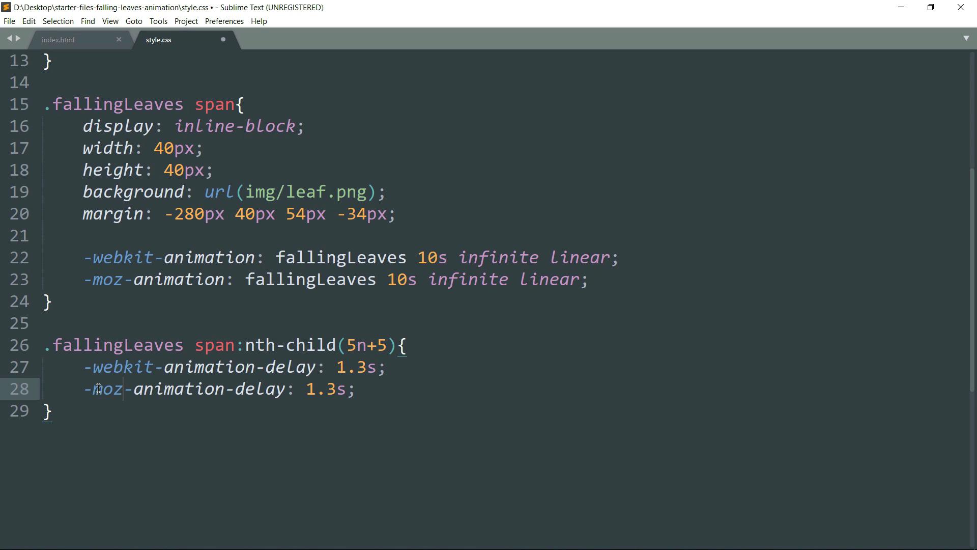
- Copy the nth-child(5n+5) delay rule and paste a duplicate below it
left_click(64, 408)
left_click_drag(64, 409, 44, 346)
right_click(152, 376)
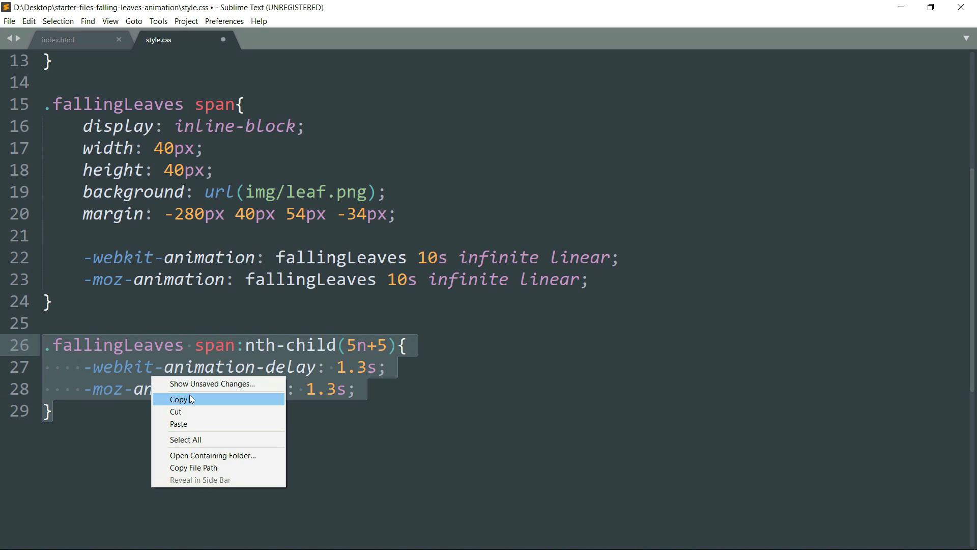
left_click(175, 400)
left_click(296, 423)
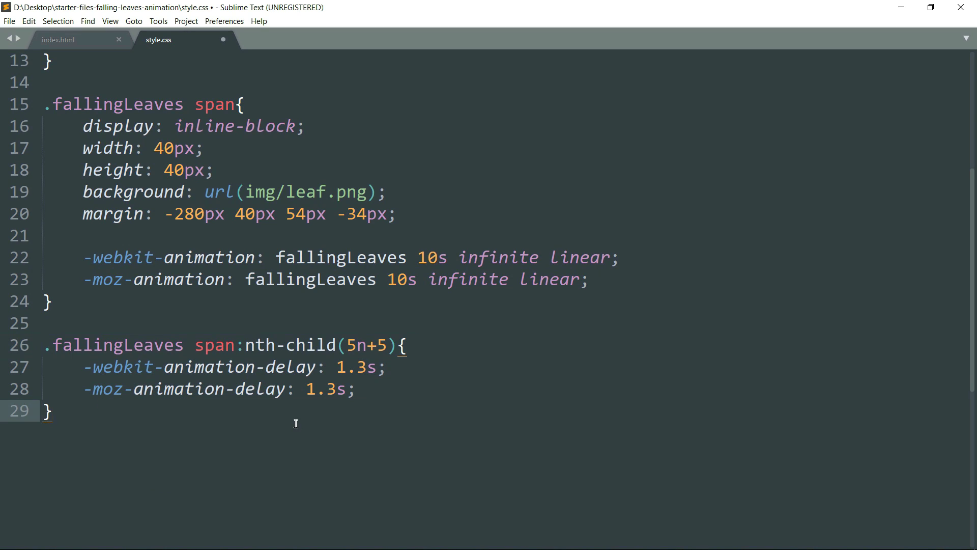
key("Return")
key("Return")
right_click(253, 459)
left_click(280, 396)
- Turn the duplicate into an nth-child(3n+2) rule with a 1.5s delay
left_click(357, 455)
key("BackSpace")
type("3")
key("Right")
key("Right")
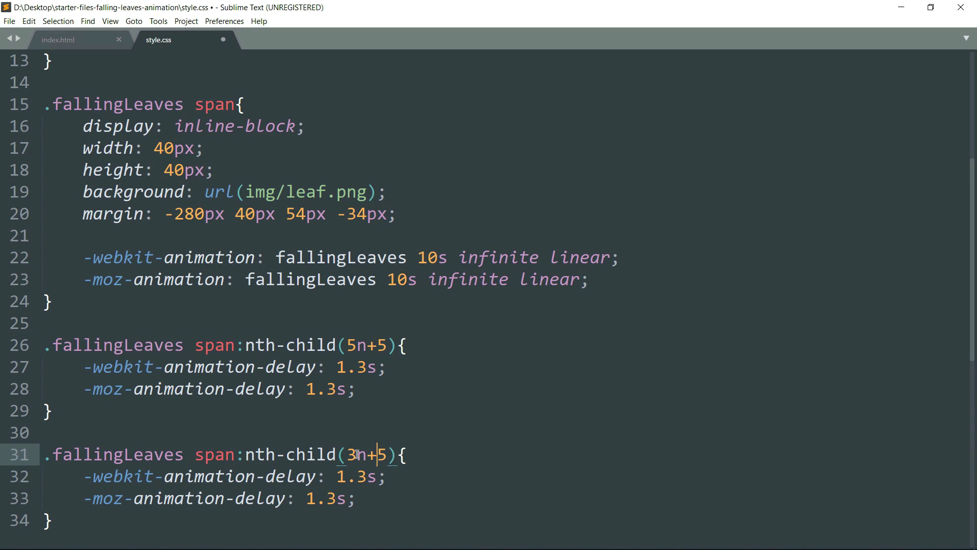
key("Right")
key("BackSpace")
type("2")
left_click(365, 470)
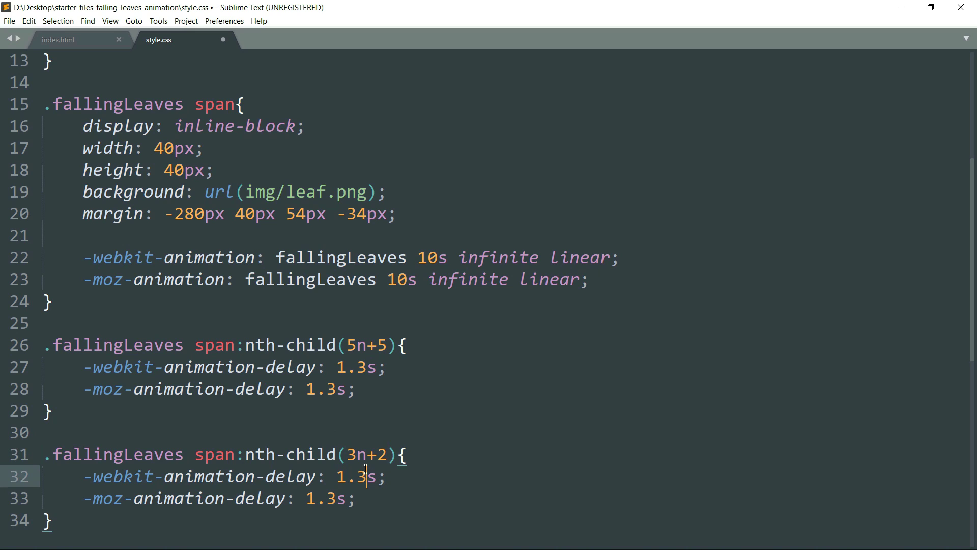
key("BackSpace")
type("5")
key("Down")
key("Left")
key("Left")
key("BackSpace")
type("5")
key("Down")
scroll(376, 430, "down", 3)
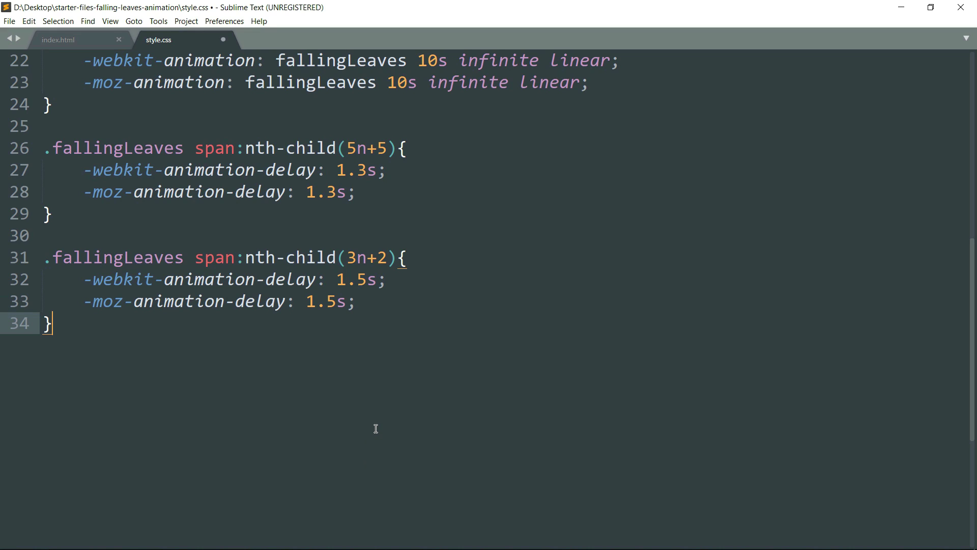
- Paste another copy and make it nth-child(2n+5) with a 1.7s delay
key("Return")
key("Return")
right_click(260, 380)
left_click(300, 429)
left_click(357, 367)
key("BackSpace")
type("2")
left_click(370, 391)
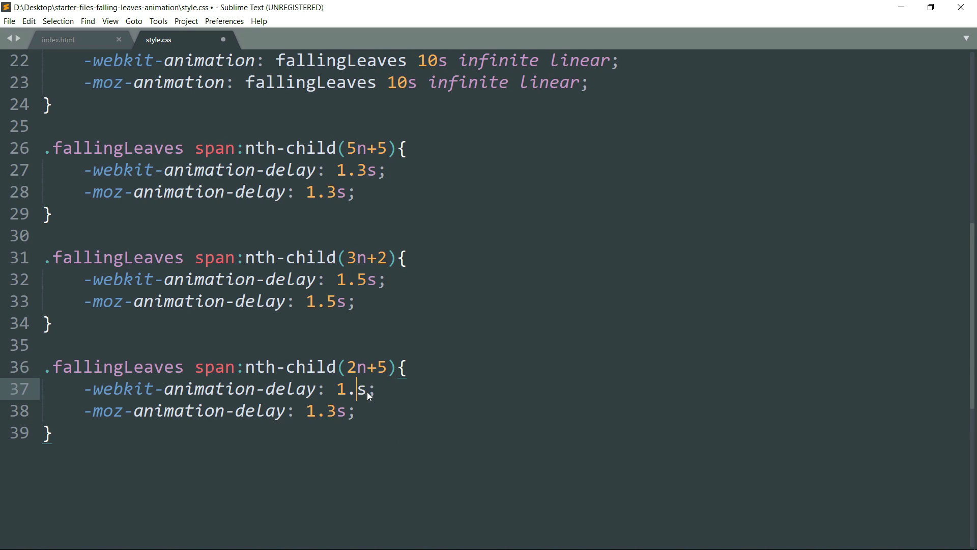
type("7")
left_click(348, 411)
key("BackSpace")
type("7")
- Add an nth-child(3n+10) rule with a 2.7s delay
left_click(342, 470)
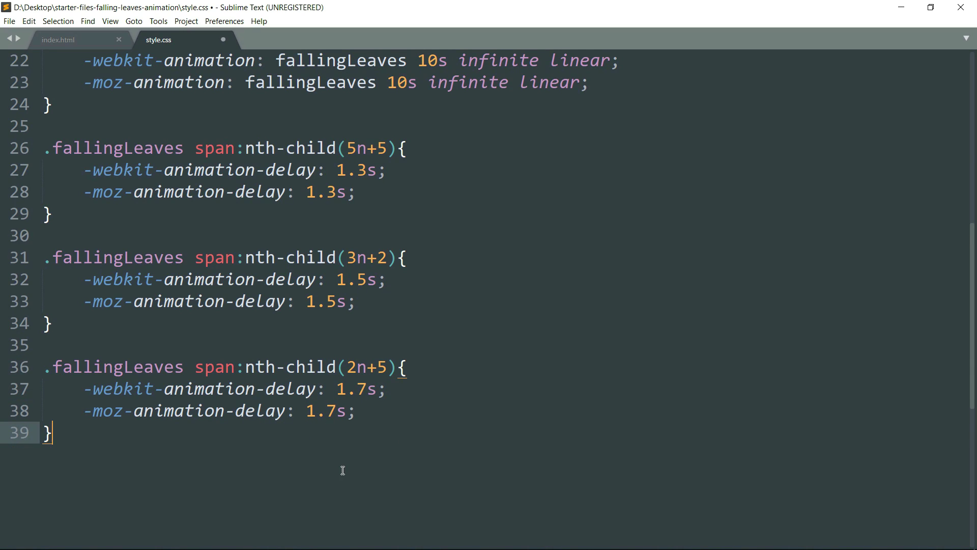
key("Return")
key("Return")
scroll(250, 265, "down", 4)
right_click(252, 266)
left_click(301, 311)
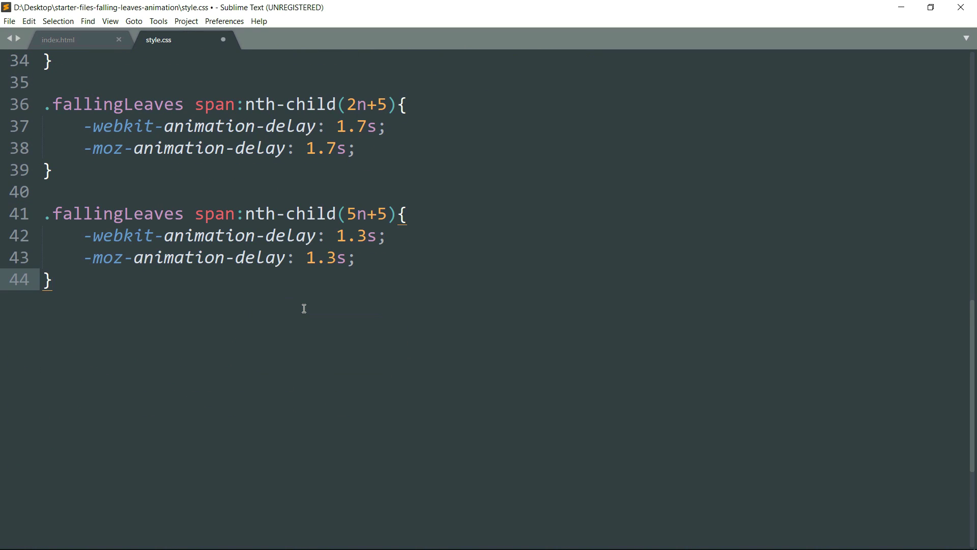
left_click(358, 214)
key("BackSpace")
type("3")
key("Right")
key("Right")
key("Right")
key("BackSpace")
type("10")
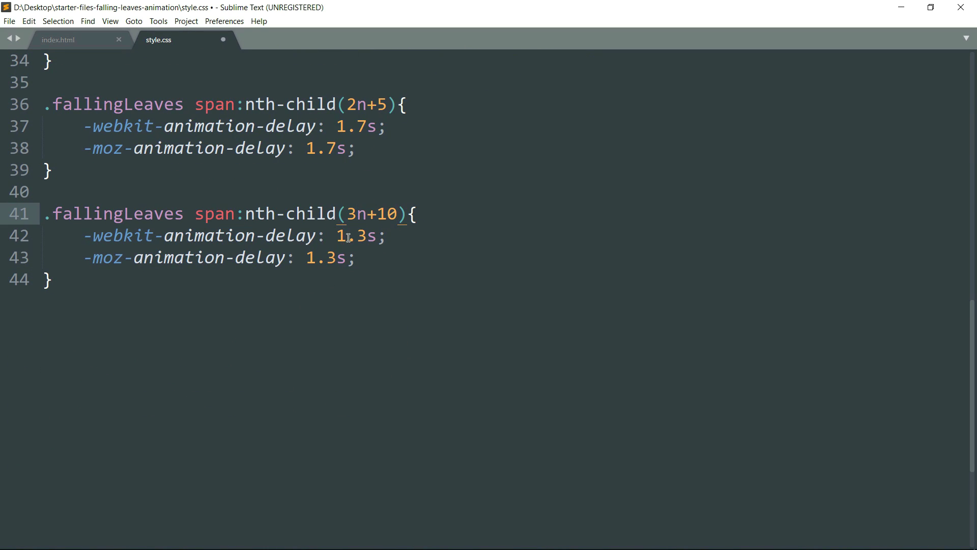
left_click(348, 236)
key("BackSpace")
type("2")
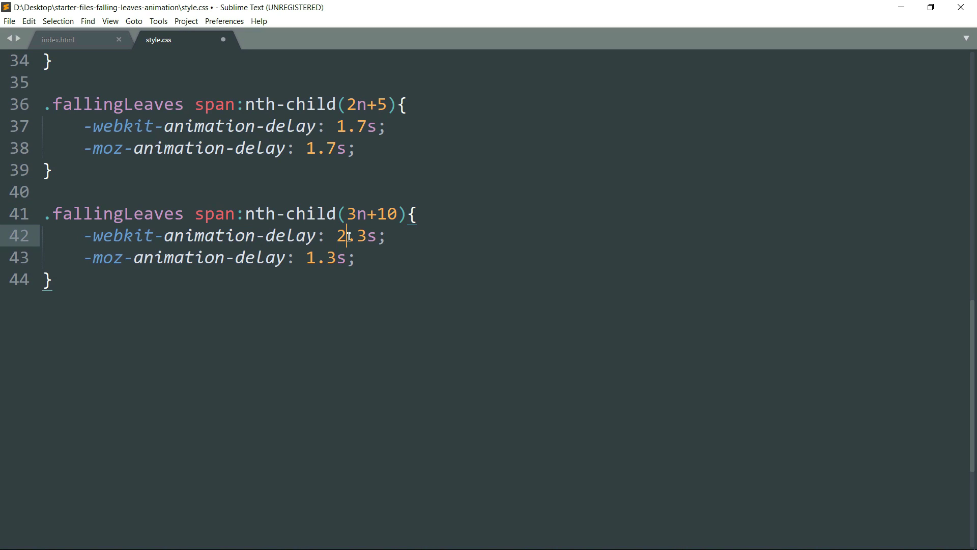
key("Right")
key("Right")
key("BackSpace")
type("7")
left_click(337, 258)
key("BackSpace")
key("BackSpace")
key("BackSpace")
type("2.7")
- Add an nth-child(7n+2) rule with a 3.5s delay
left_click(343, 321)
key("Return")
key("Return")
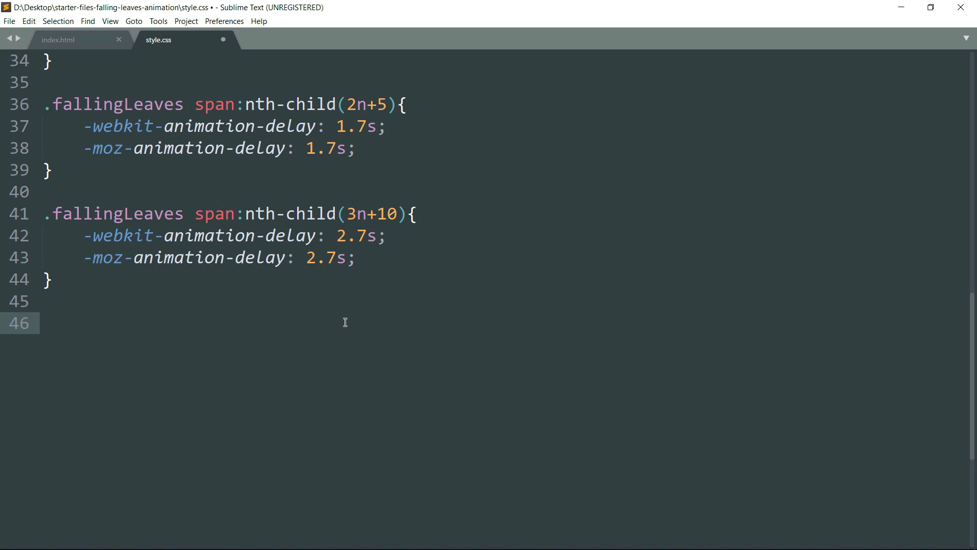
key("ctrl+v")
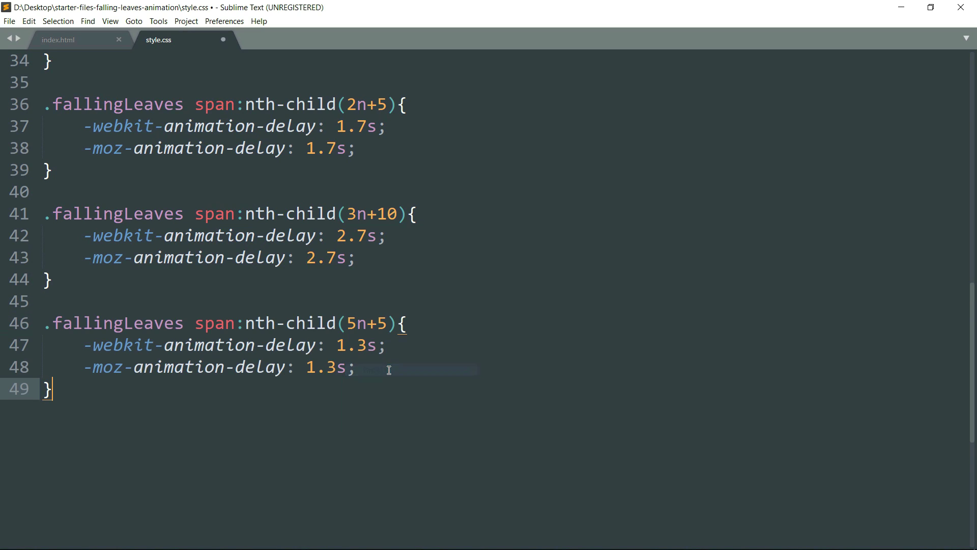
left_click(366, 323)
key("Left")
key("BackSpace")
type("7")
key("Right")
key("Delete")
type("2")
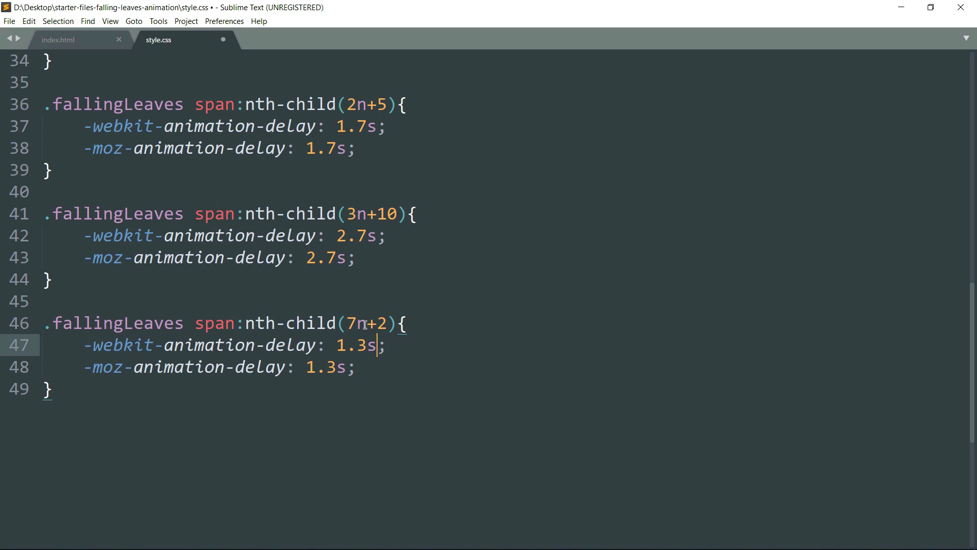
key("Down")
key("Left")
key("BackSpace")
key("BackSpace")
key("BackSpace")
type("3.5")
key("Down")
key("Left")
key("Left")
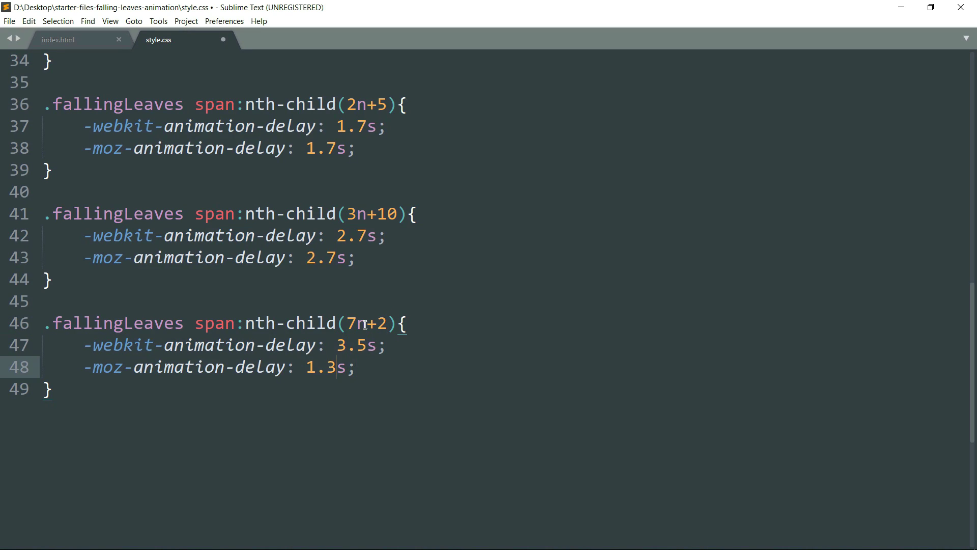
key("BackSpace")
key("BackSpace")
key("BackSpace")
type("3.5")
- Add an nth-child(4n+5) rule with a 5.5s delay
left_click(396, 394)
key("Return")
key("Return")
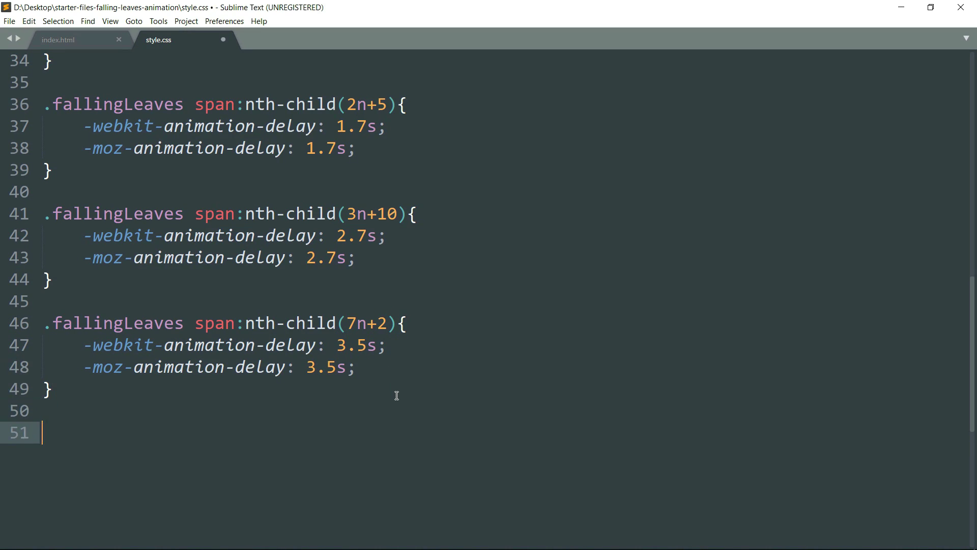
right_click(318, 439)
left_click(407, 377)
left_click(357, 433)
key("BackSpace")
type("4n+5){")
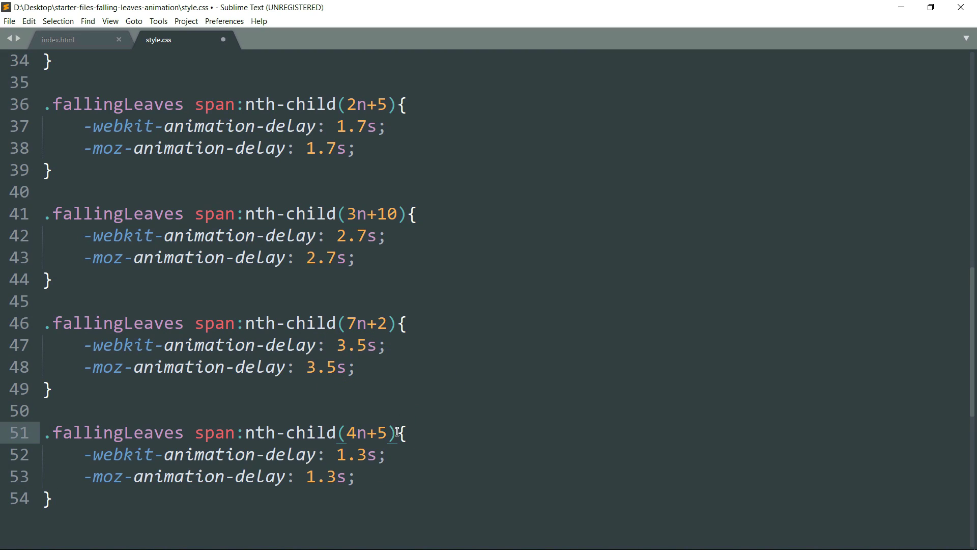
left_click_drag(368, 455, 328, 454)
key("Down")
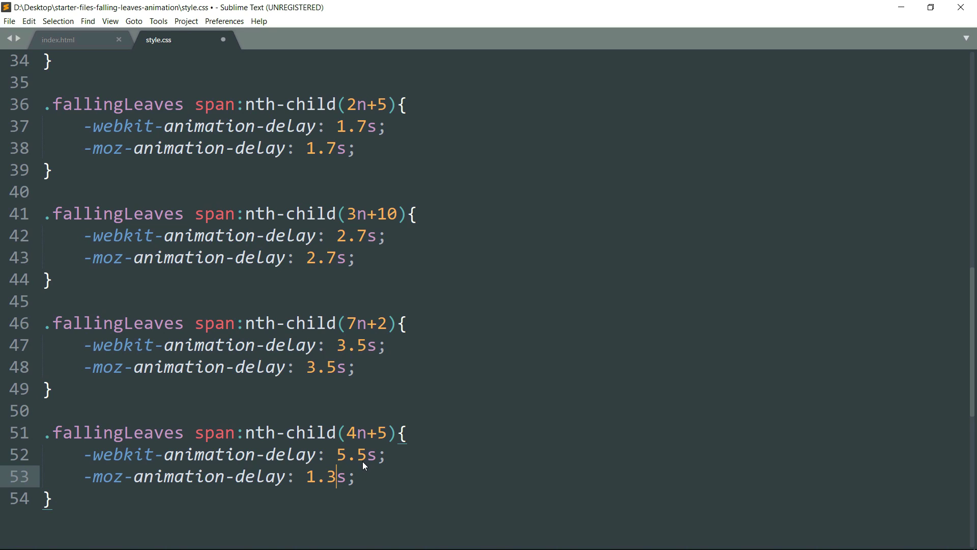
key("BackSpace")
key("BackSpace")
key("BackSpace")
type("5.5")
scroll(321, 457, "down", 1)
- Add a final nth-child(3n+7) rule with an 8s delay
left_click(286, 456)
key("Return")
key("Return")
scroll(303, 407, "down", 4)
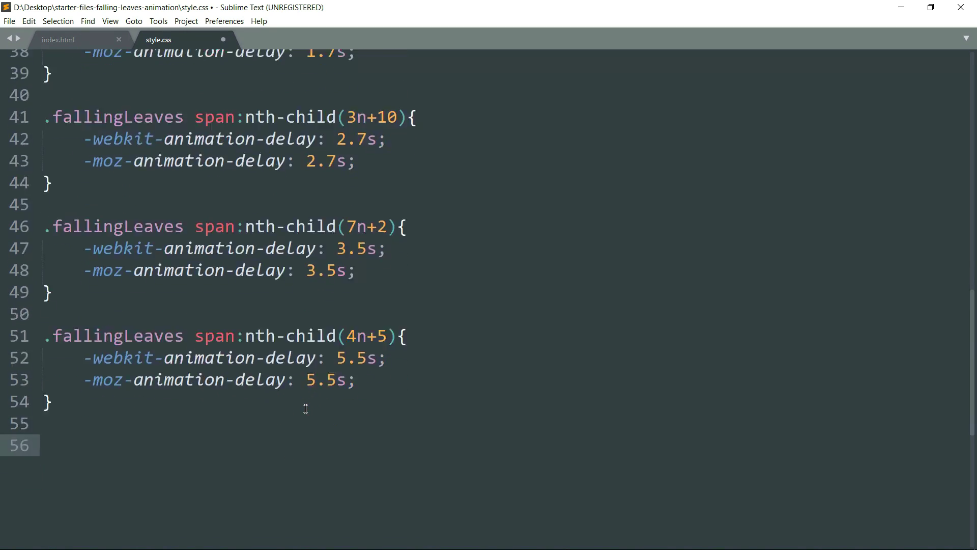
right_click(223, 225)
left_click(249, 270)
left_click(357, 214)
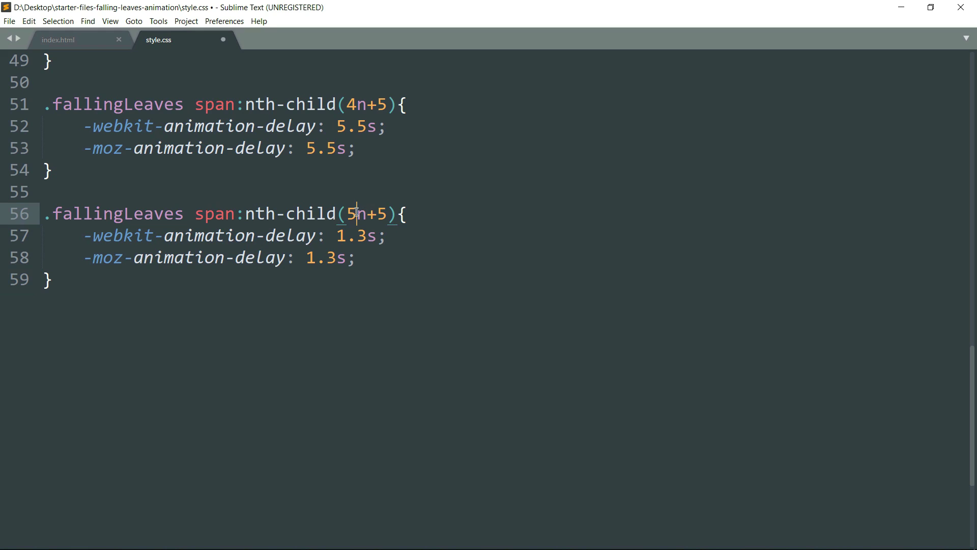
key("BackSpace")
type("3")
key("Right")
key("Right")
key("Right")
key("BackSpace")
type("7")
left_click_drag(337, 235, 369, 236)
type("8")
key("Down")
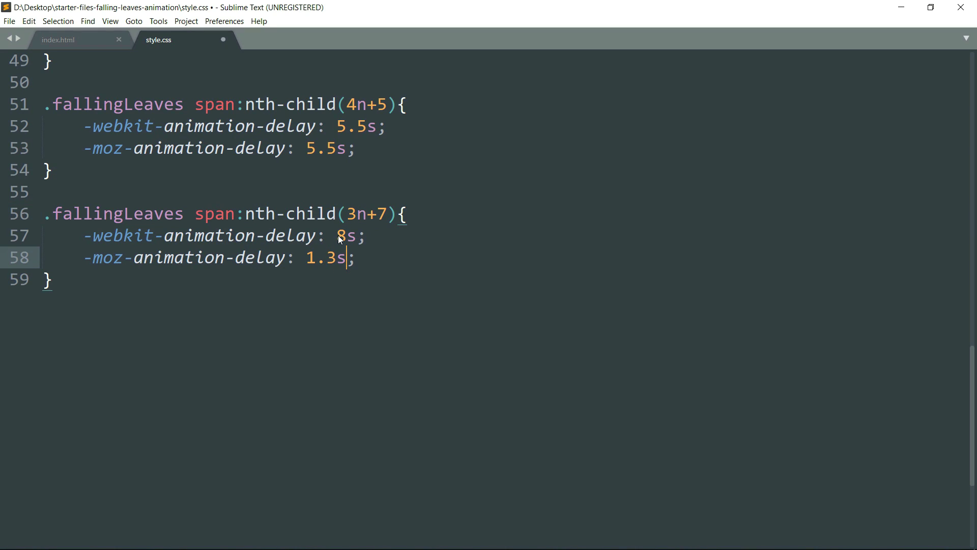
key("BackSpace")
key("BackSpace")
key("BackSpace")
type("8")
left_click(373, 340)
- Write a 0% fallingLeaves step with opacity 1, translate(0,0px) and rotateZ(0deg)
key("Return")
key("Return")
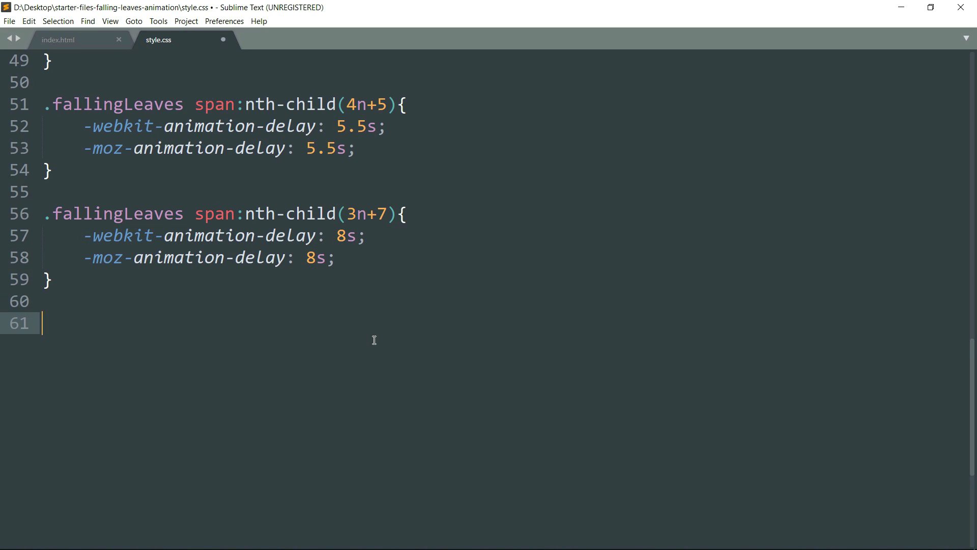
type("@-webkit-k")
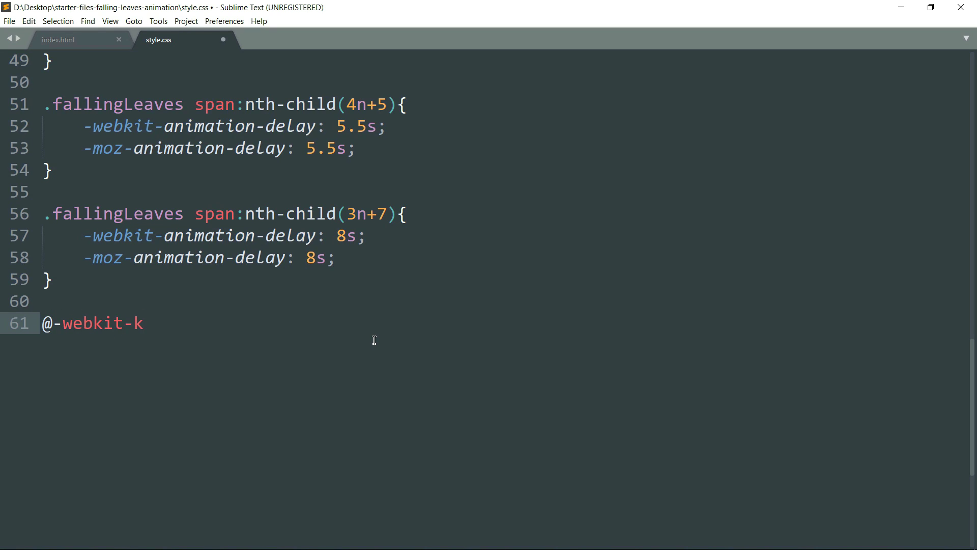
type("eyframes")
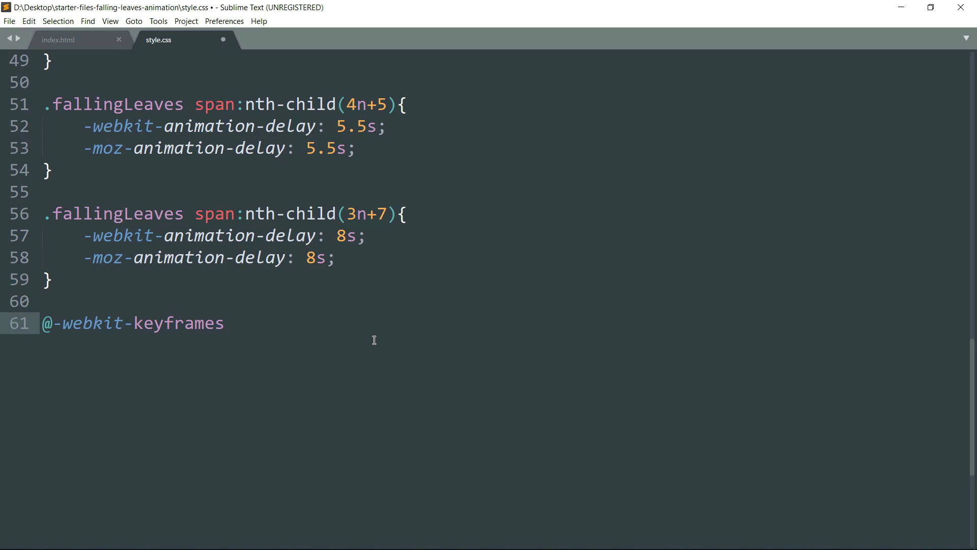
type(" fallingLeaves{")
key("Return")
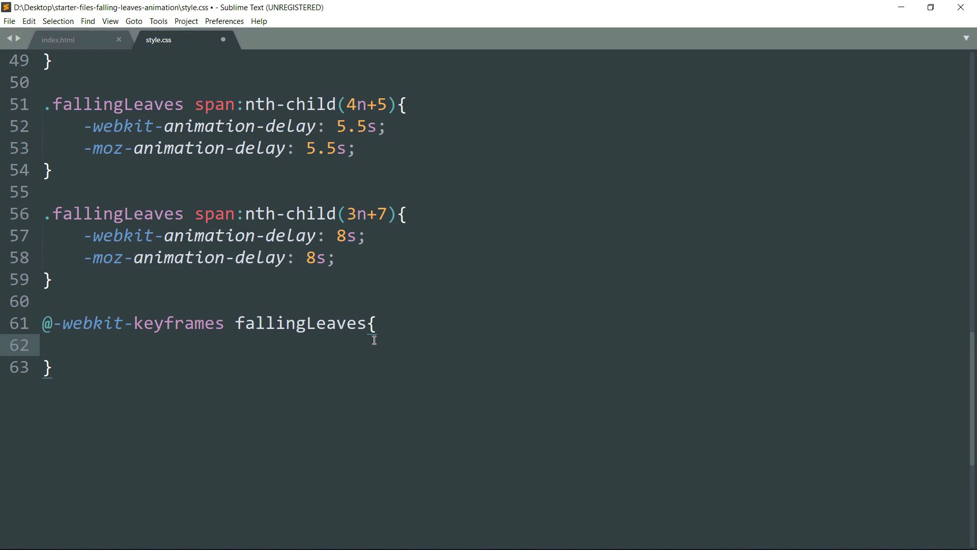
type("0%")
type("{")
key("Return")
type("opacity: 1;")
key("Return")
type("-webkit-transform: ")
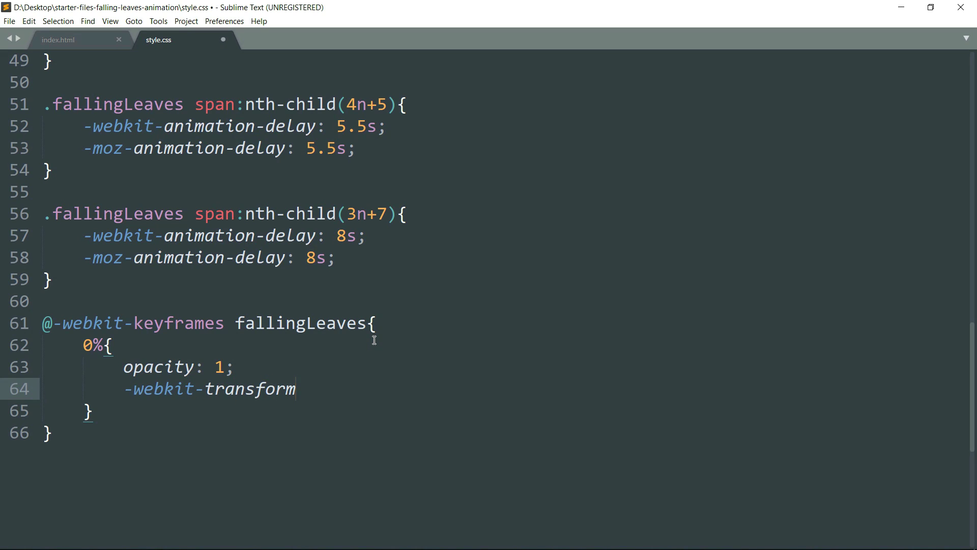
type("translate(0,0px)")
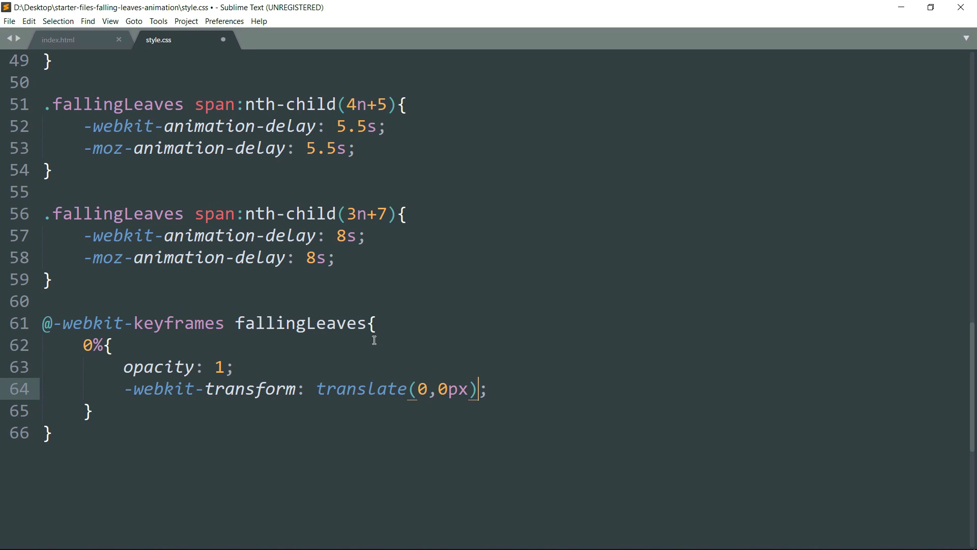
type(" rotateZ(0deg")
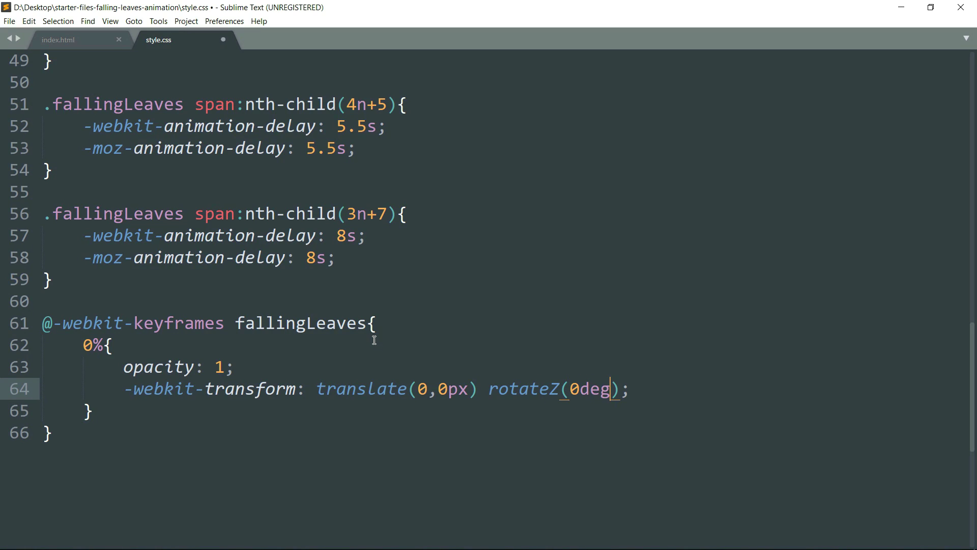
- Duplicate the 0% block as a 75% step with translate(100px,600px) and rotateZ(270deg)
left_click_drag(153, 411, 84, 345)
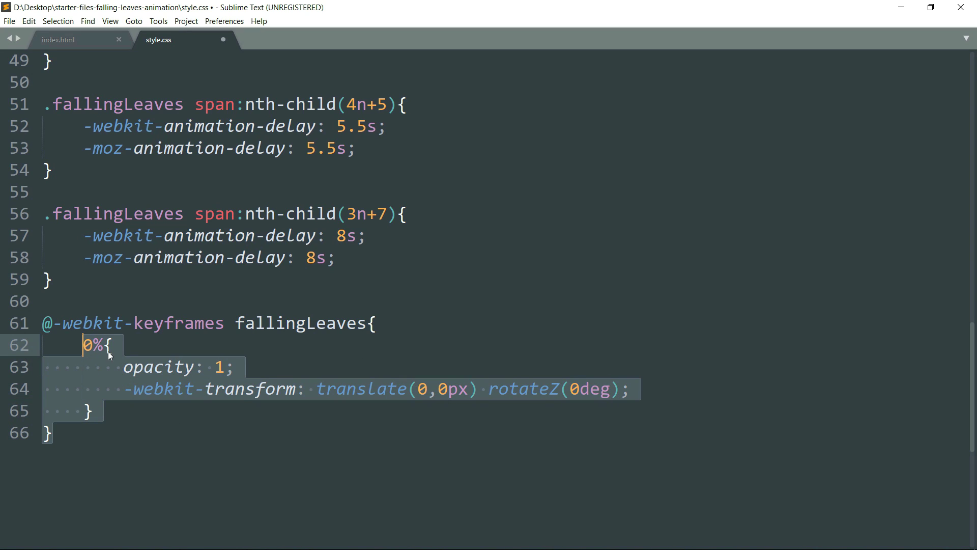
right_click(93, 349)
left_click(152, 375)
left_click(174, 409)
key("Return")
key("Return")
scroll(175, 407, "down", 2)
right_click(106, 322)
left_click(171, 373)
left_click(91, 324)
key("BackSpace")
type("75%{")
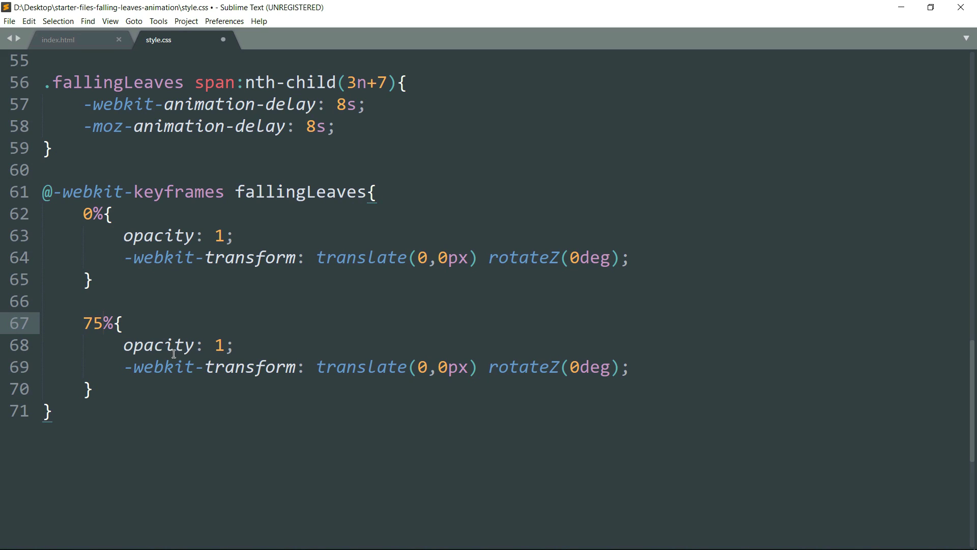
left_click(418, 367)
type("100")
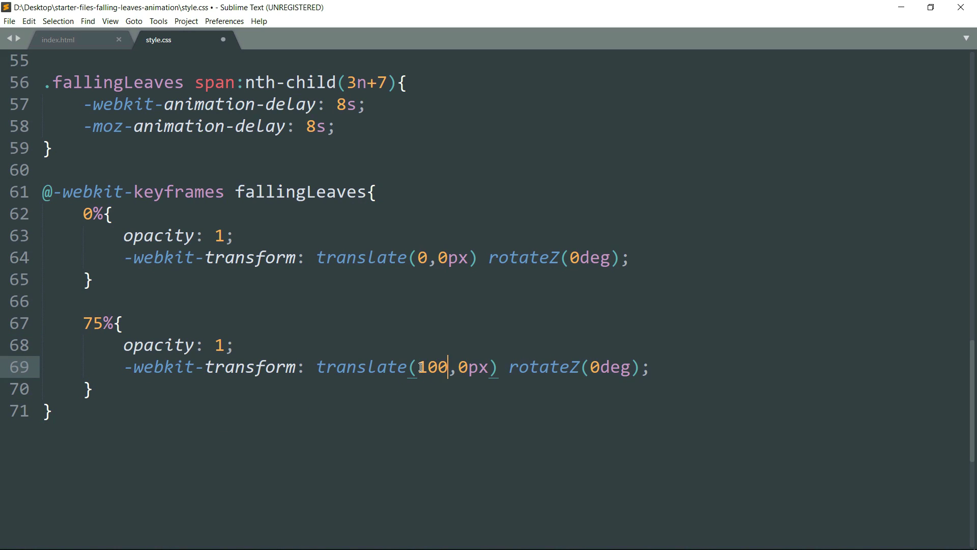
type("px,60")
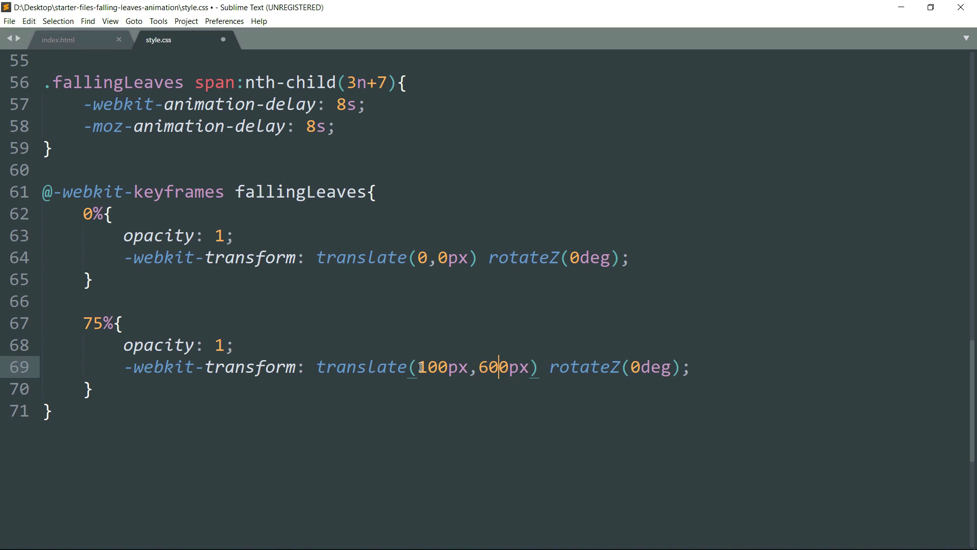
left_click(631, 369)
type("27")
- Save the stylesheet and reload Chrome to watch the white flakes fall
left_click(144, 390)
key("ctrl+s")
key("alt+Tab")
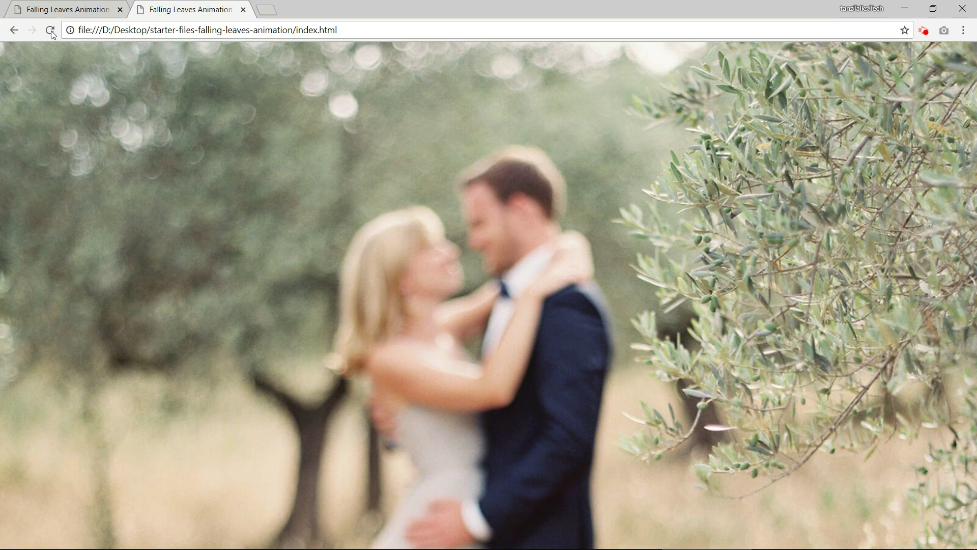
left_click(51, 30)
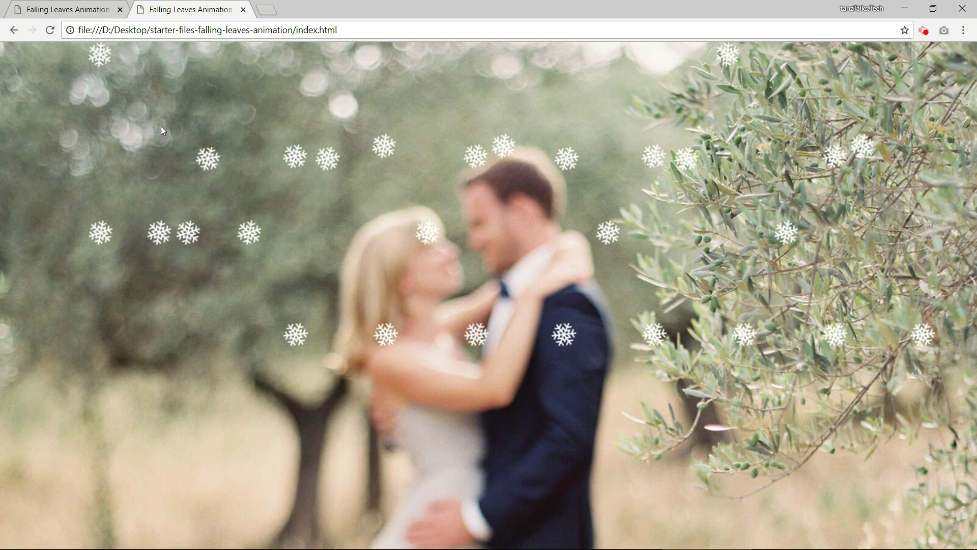
- Paste a 100% step with opacity 0, translate(150px,800px) and rotateZ(360deg)
key("alt+Tab")
key("Return")
scroll(132, 307, "down", 2)
key("ctrl+v")
double_click(89, 301)
type("100")
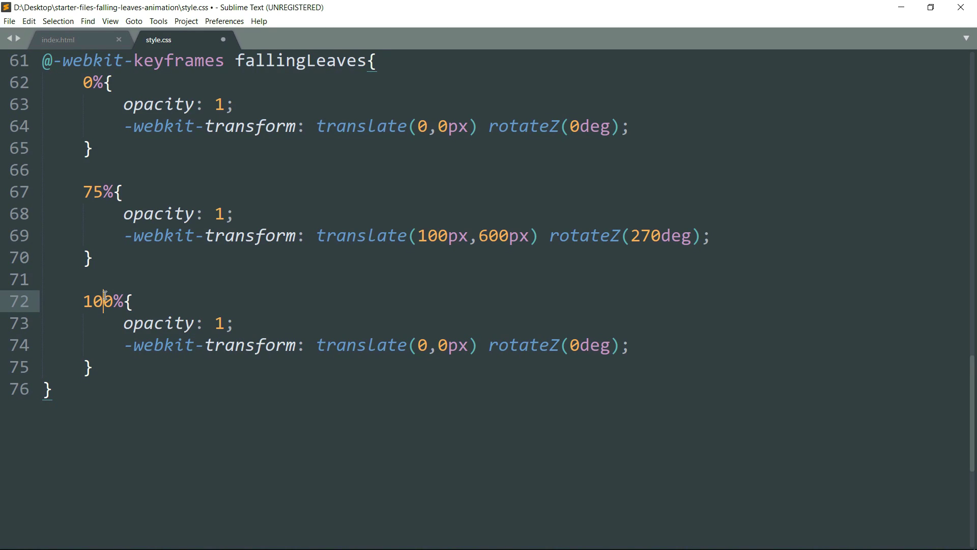
left_click(229, 325)
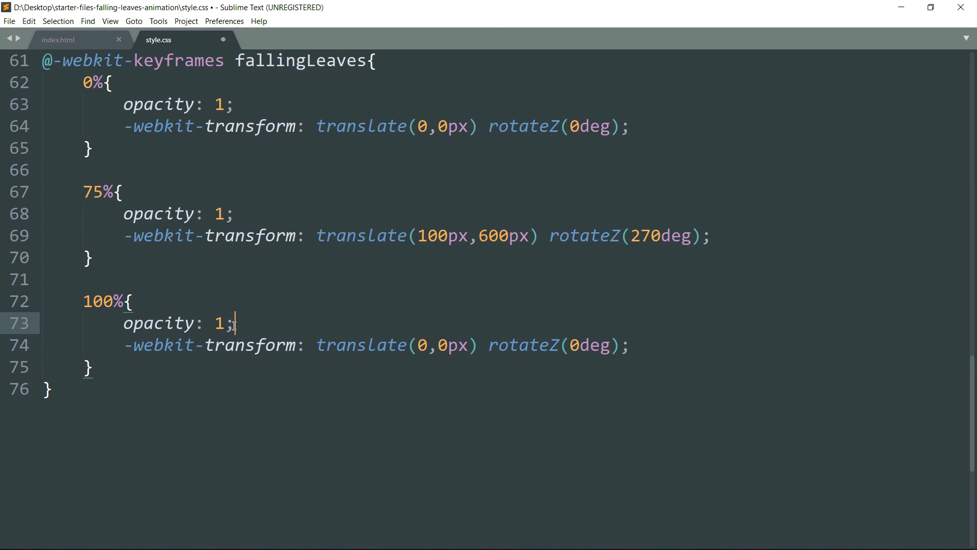
key("BackSpace")
type("0")
left_click(418, 346)
type("15")
key("Right")
type("px,80")
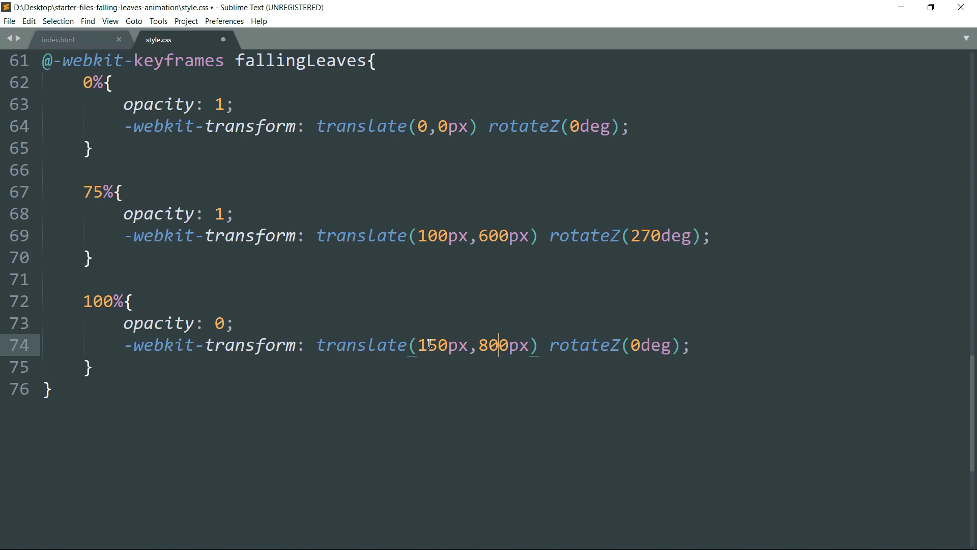
left_click(631, 345)
type("36")
- Save the stylesheet and reload the Chrome preview
key("ctrl+s")
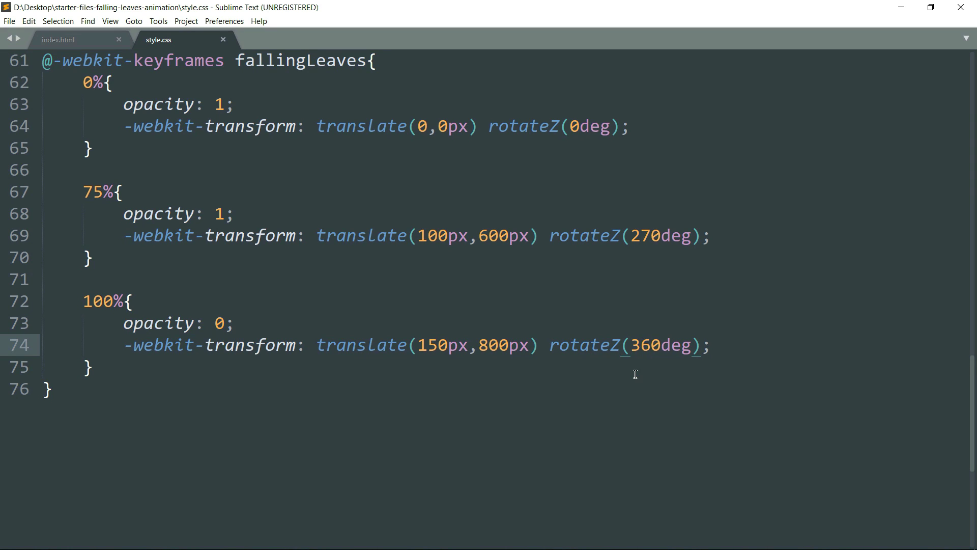
key("alt+Tab")
left_click(74, 57)
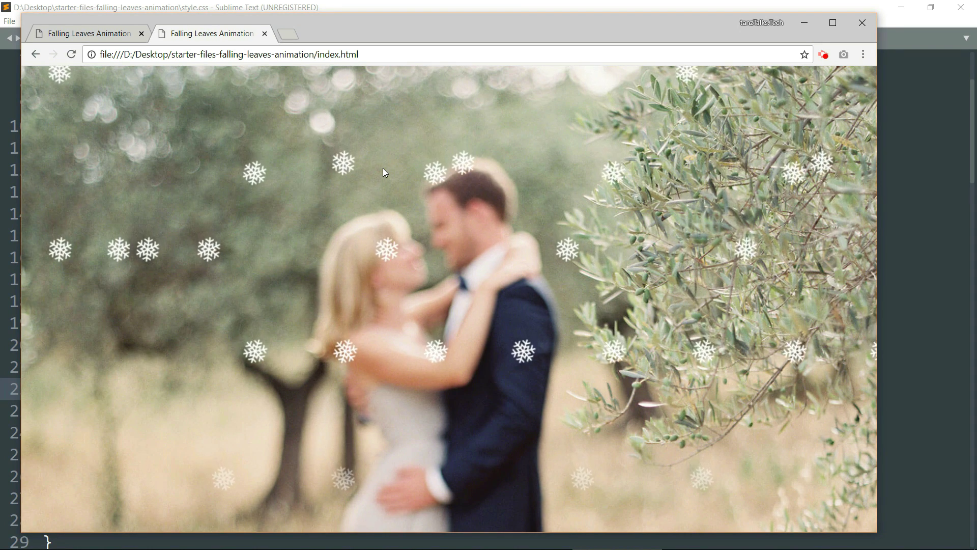
- Switch to the img folder in File Explorer to check leaf-medium.png (80 x 80)
key("alt+Tab")
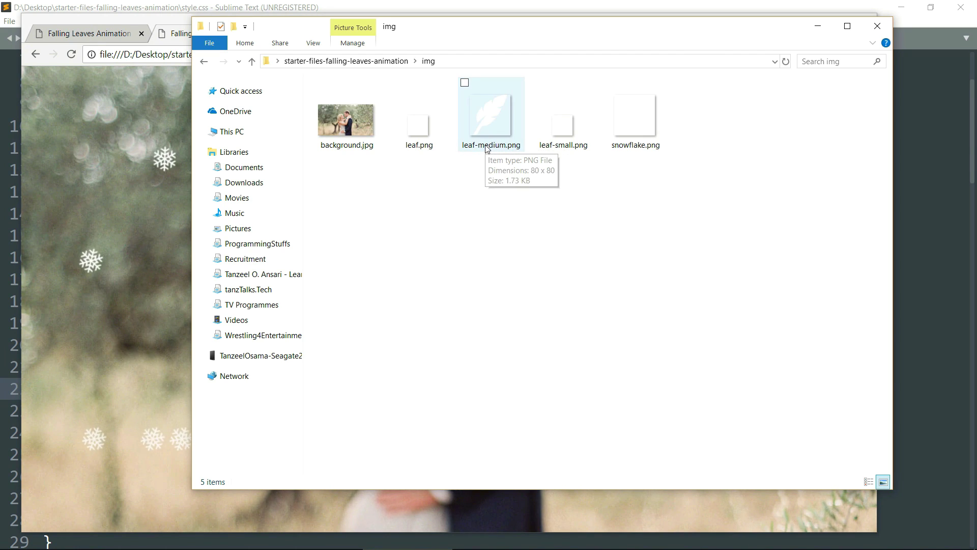
- Point the span background to img/leaf-medium.png, set width and height to 80px, and save
left_click(923, 225)
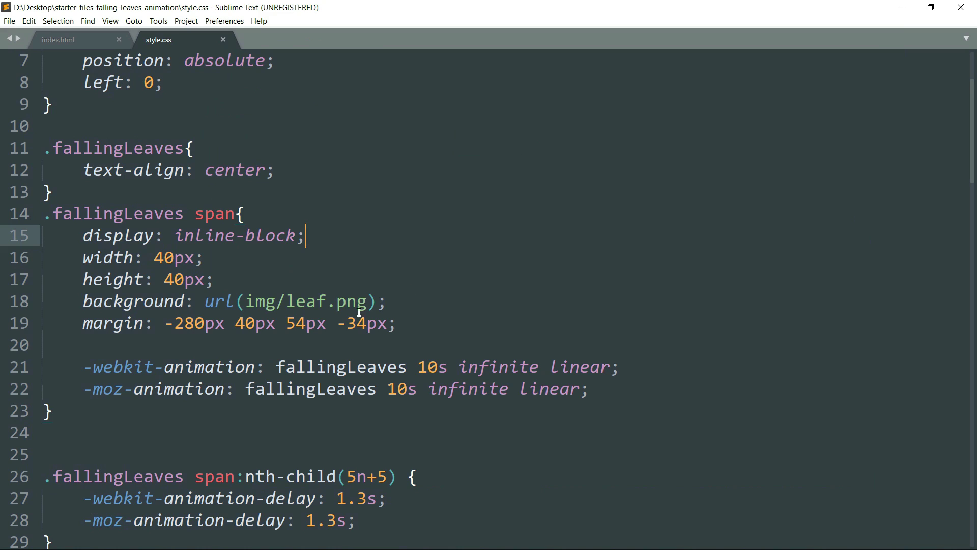
left_click(328, 301)
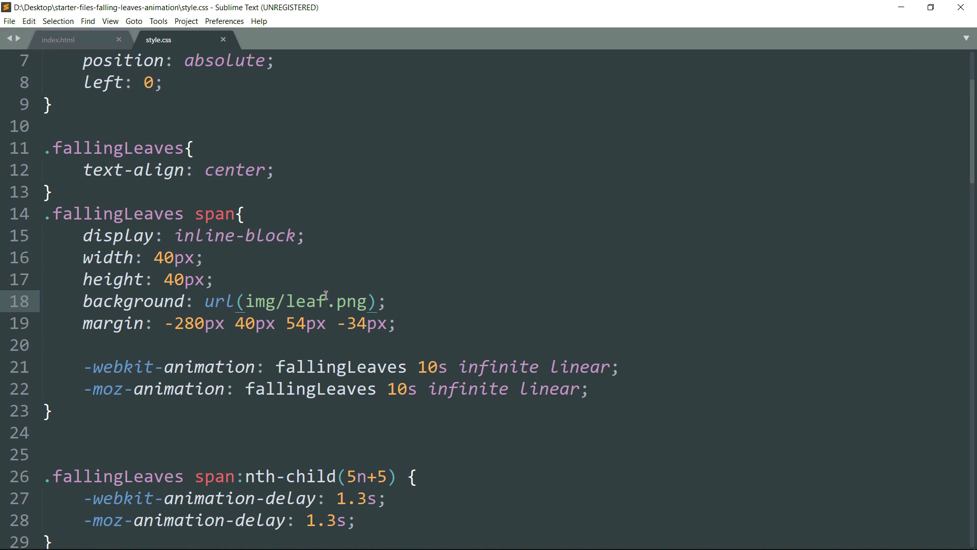
type("-medium")
left_click(164, 258)
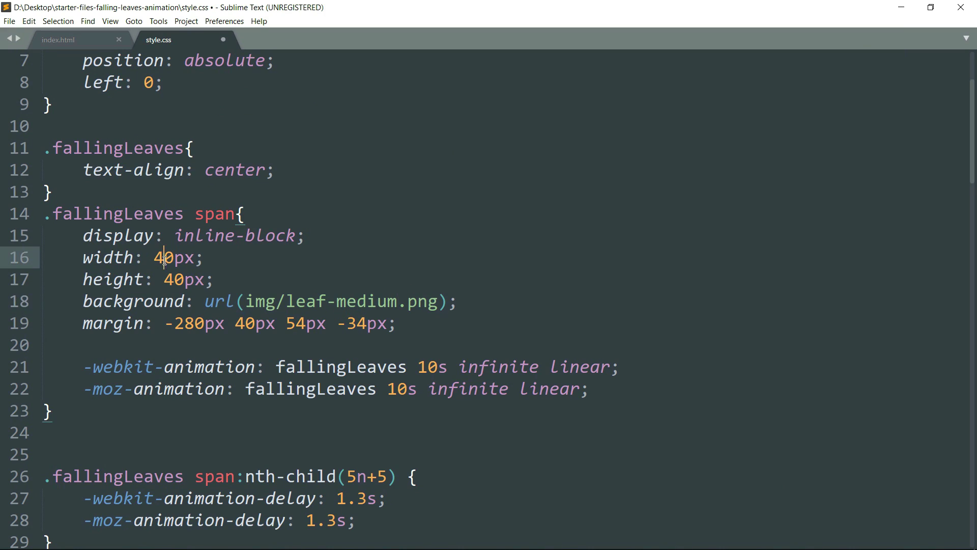
key("BackSpace")
type("8")
left_click(174, 279)
key("BackSpace")
type("8")
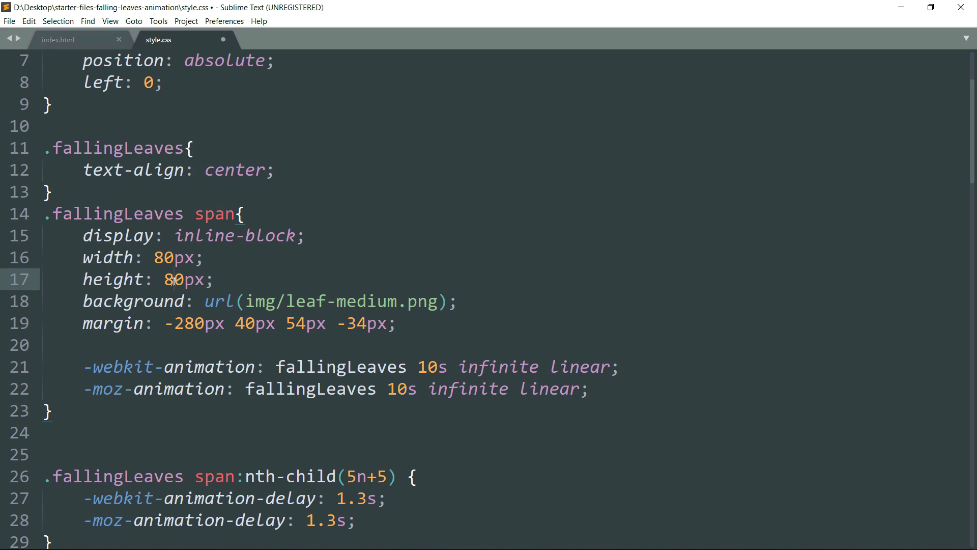
key("ctrl+s")
- Reload Chrome to preview the medium leaves, then glance at the img folder
key("alt+Tab")
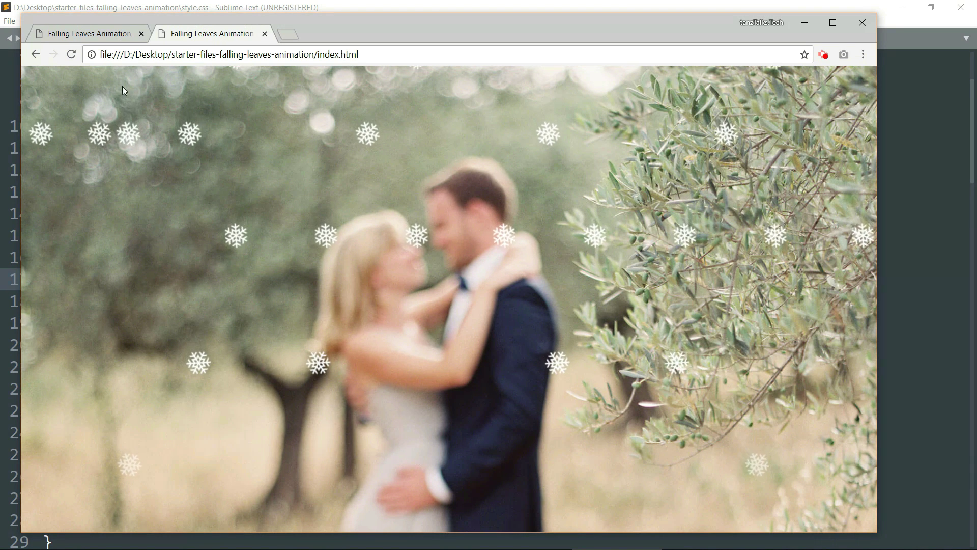
left_click(71, 55)
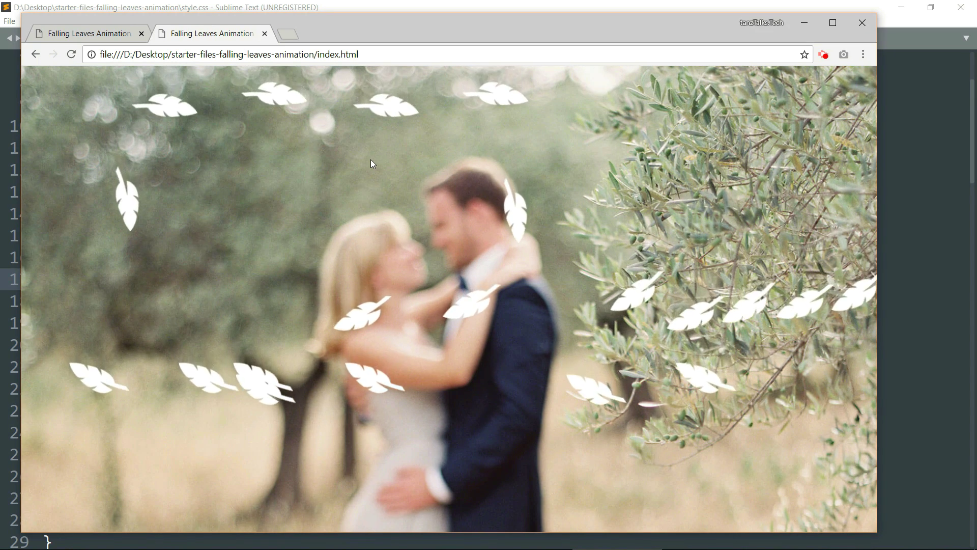
key("alt+Tab")
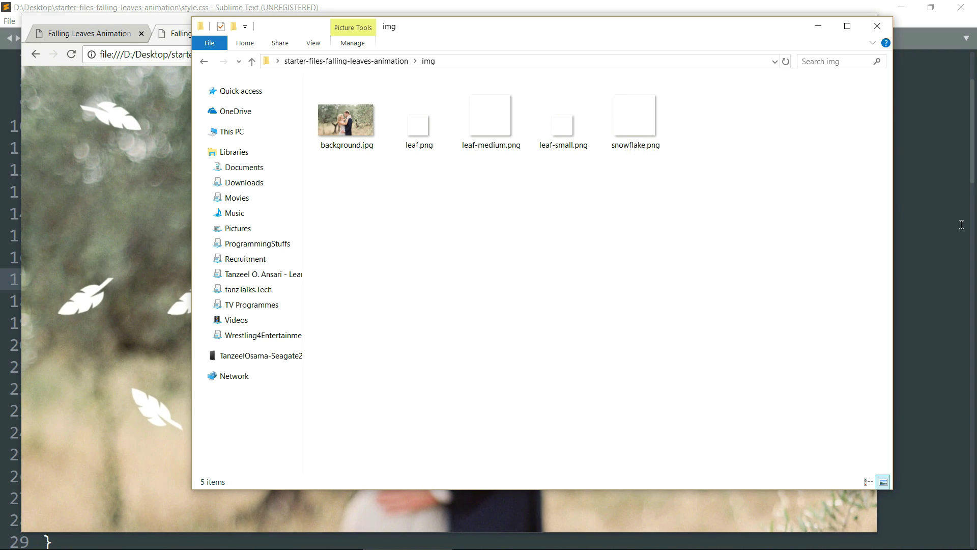
- Swap the background image to snowflake.png, save, and reload Chrome
left_click(891, 224)
left_click_drag(287, 300, 394, 300)
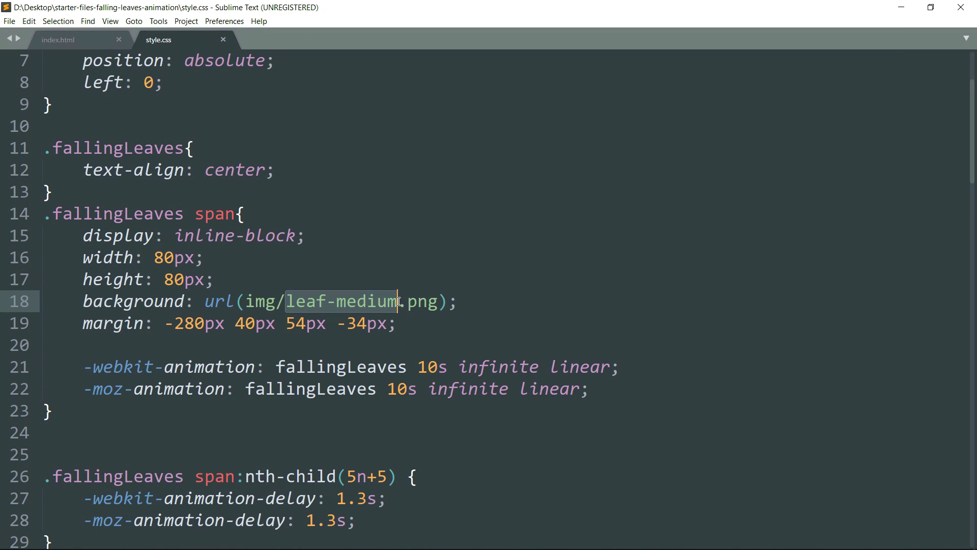
type("snowflake")
key("ctrl+s")
key("alt+Tab")
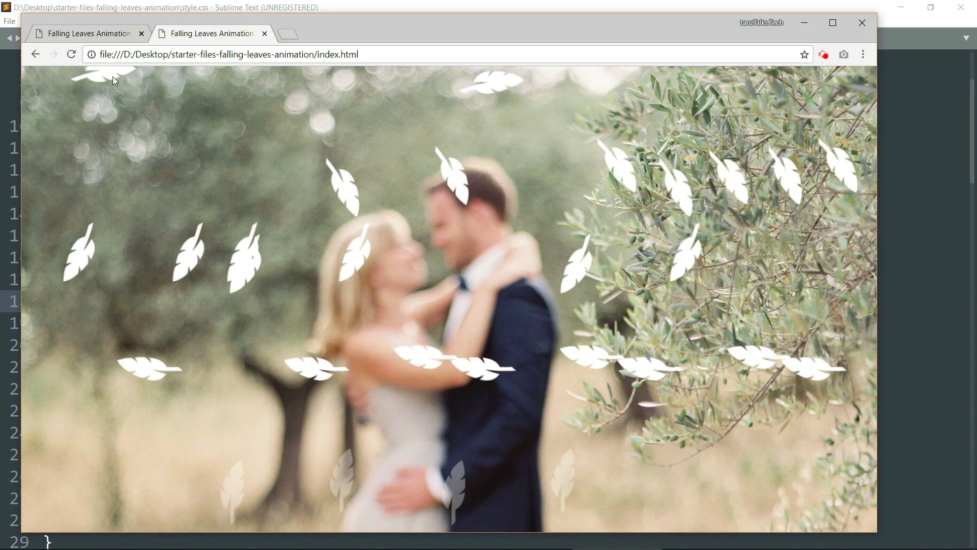
left_click(77, 58)
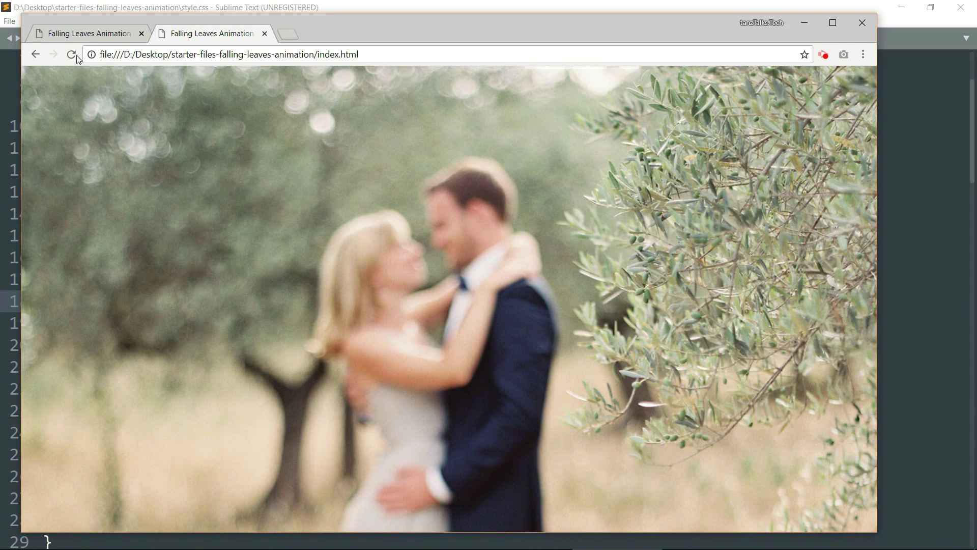